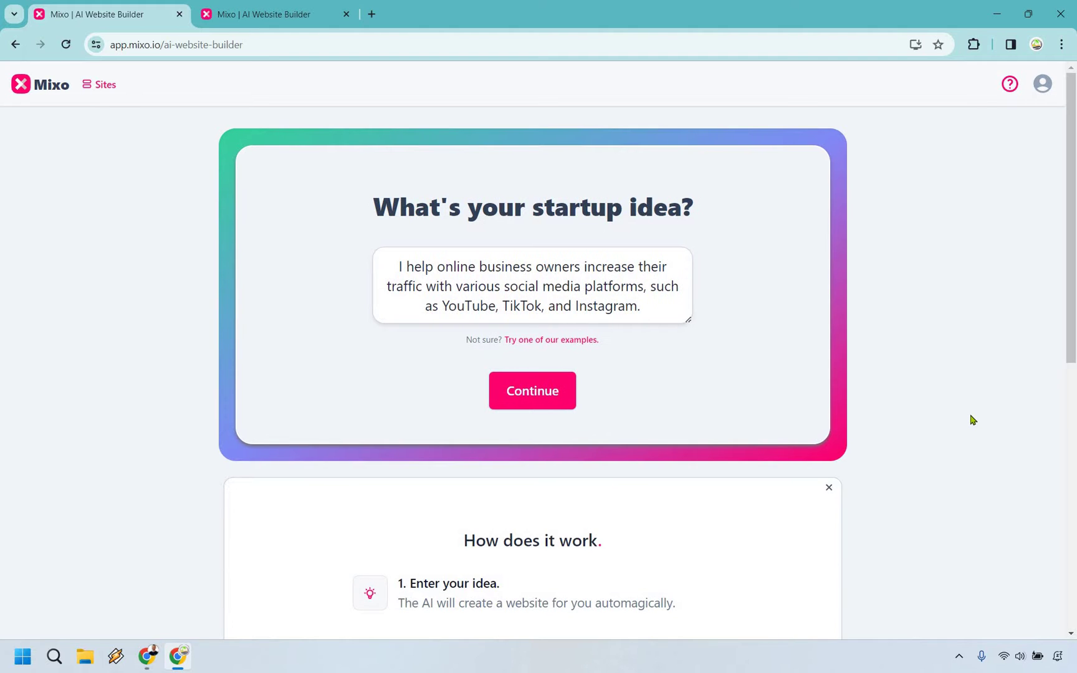
Step: Dismiss the How does it work panel, keeping the YouTube/TikTok/Instagram traffic-growth idea in the prompt
{"action": "scroll", "coordinate": [972, 420], "scroll_direction": "down", "scroll_amount": 5}
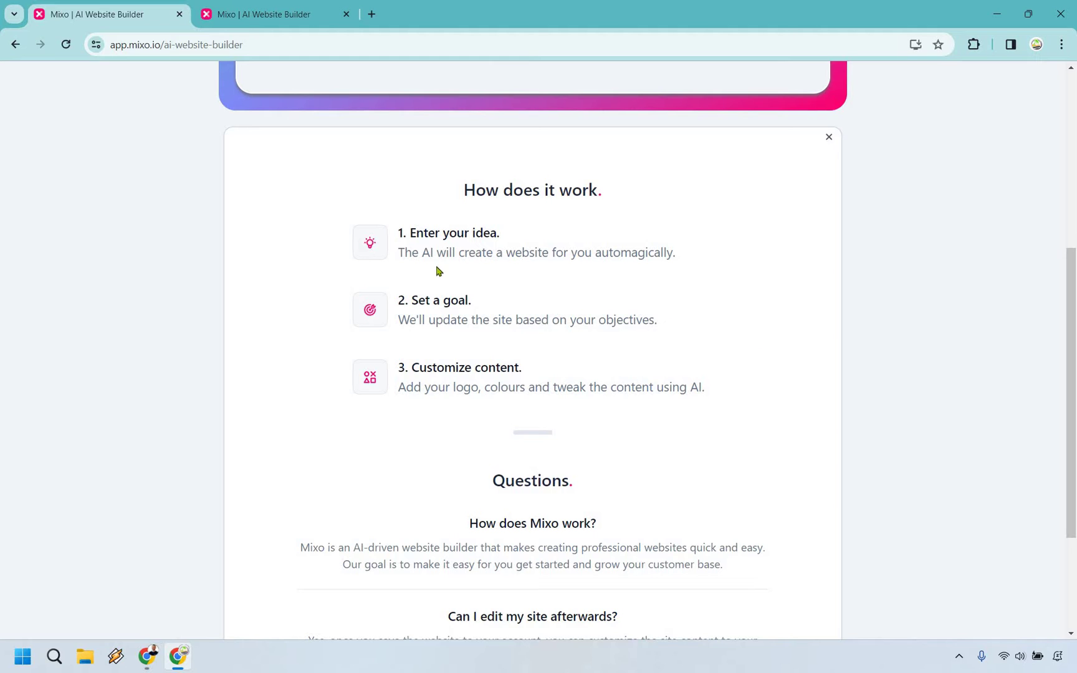
{"action": "left_click_drag", "start_coordinate": [400, 233], "coordinate": [732, 299]}
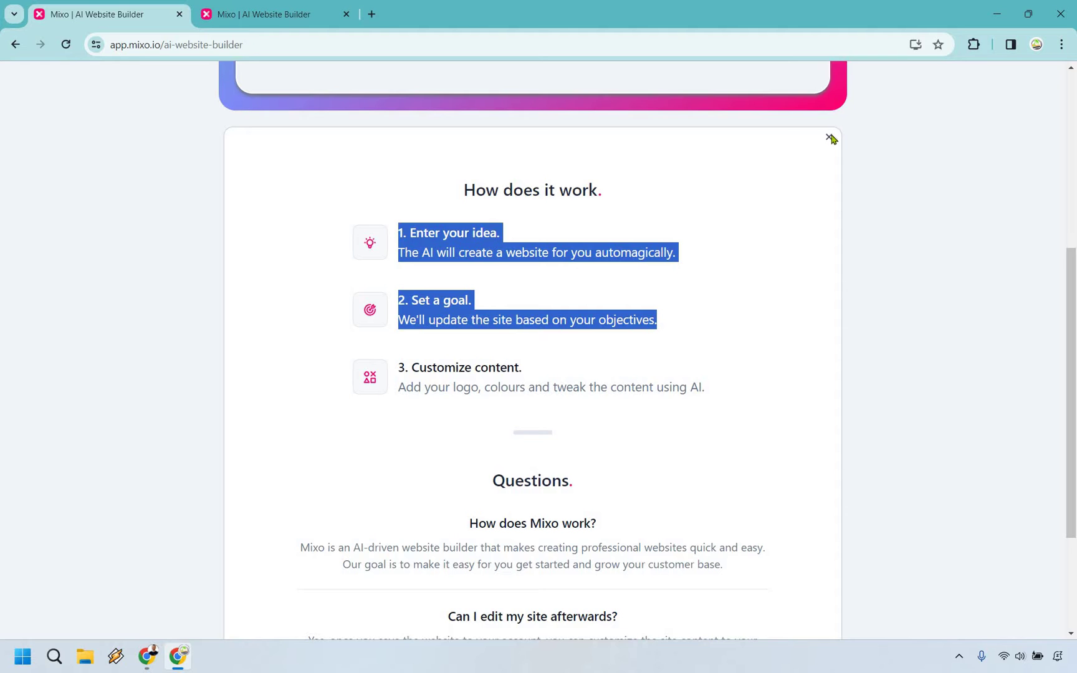
{"action": "key", "text": "Escape"}
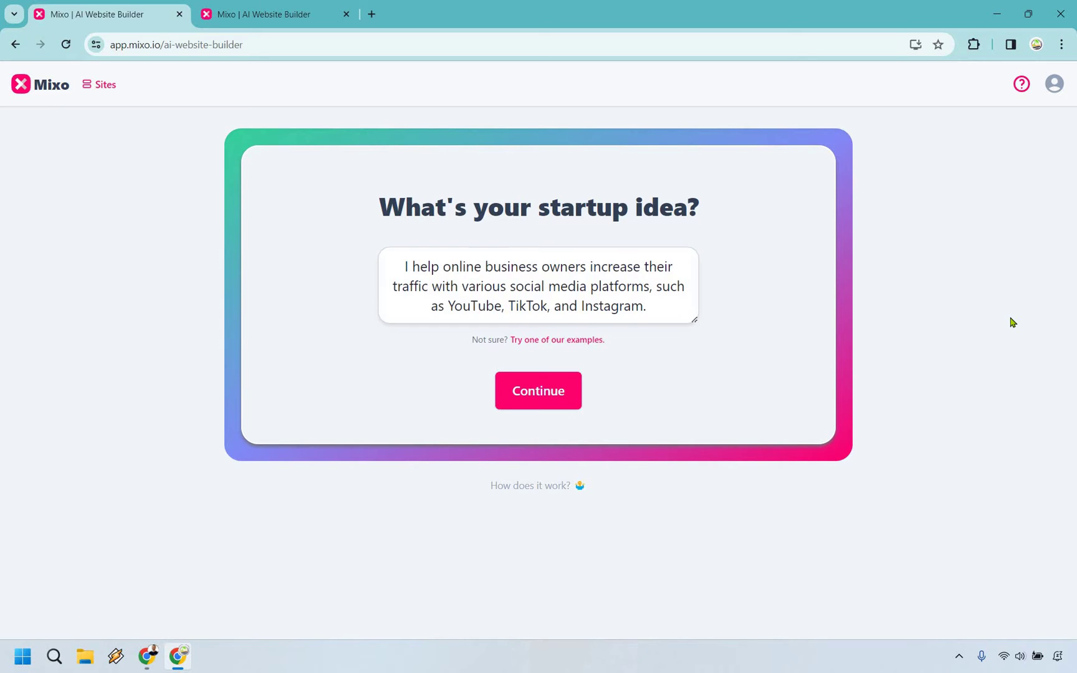
Step: Continue with the idea, pick Get Contacted by Email as the site goal, and generate
{"action": "left_click", "coordinate": [541, 394]}
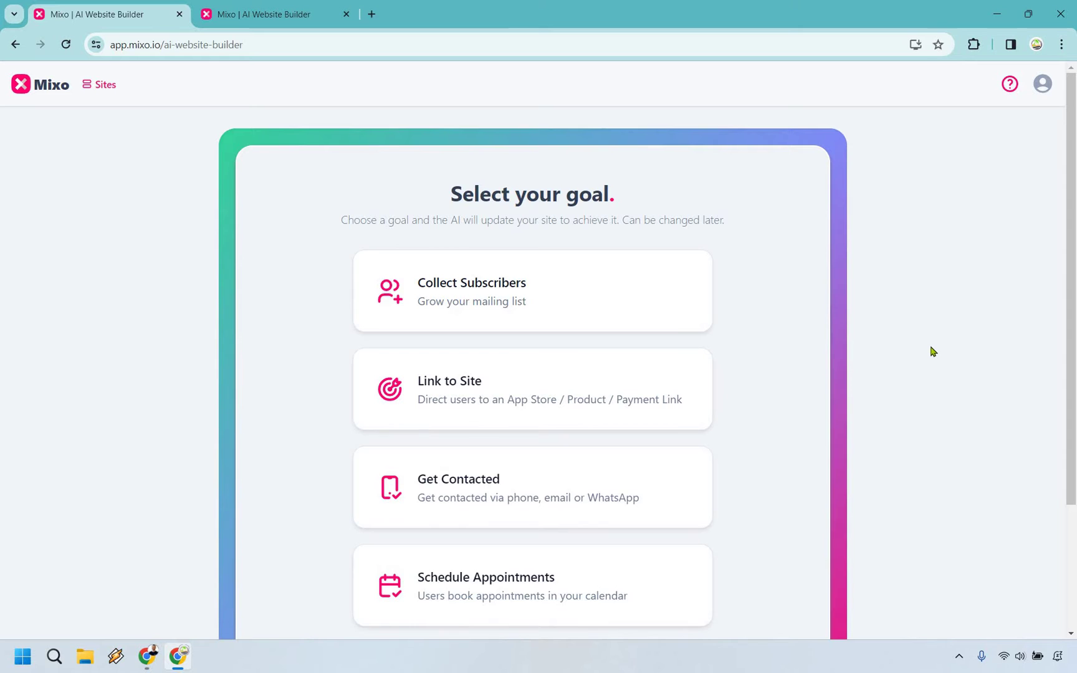
{"action": "scroll", "coordinate": [925, 286], "scroll_direction": "down", "scroll_amount": 1}
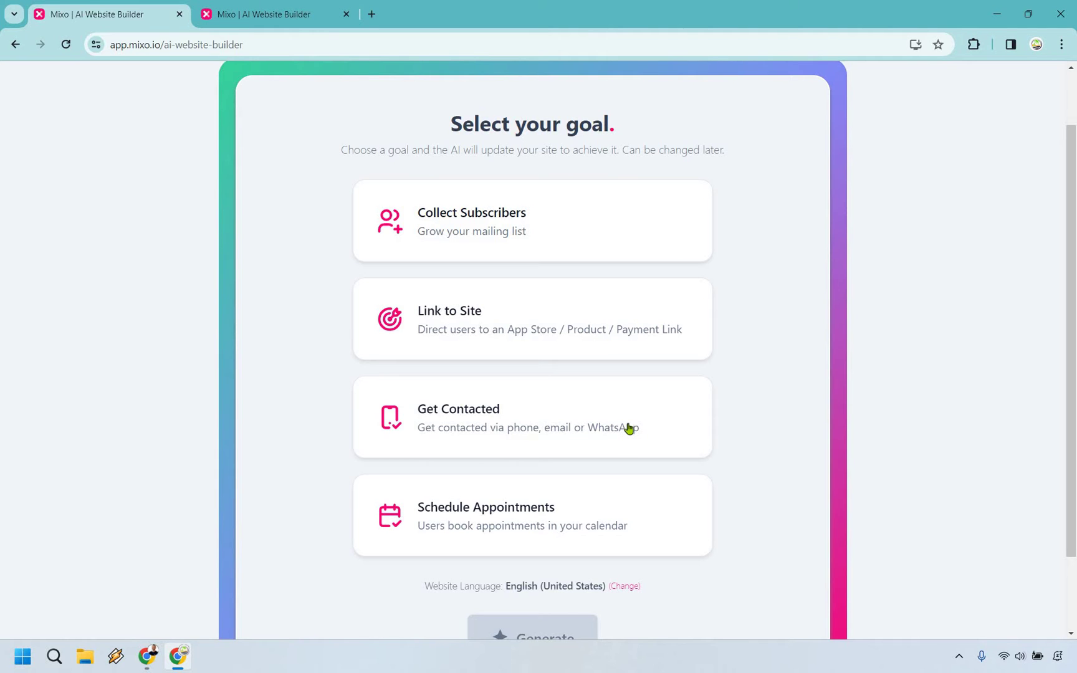
{"action": "left_click", "coordinate": [449, 428]}
{"action": "scroll", "coordinate": [764, 245], "scroll_direction": "down", "scroll_amount": 4}
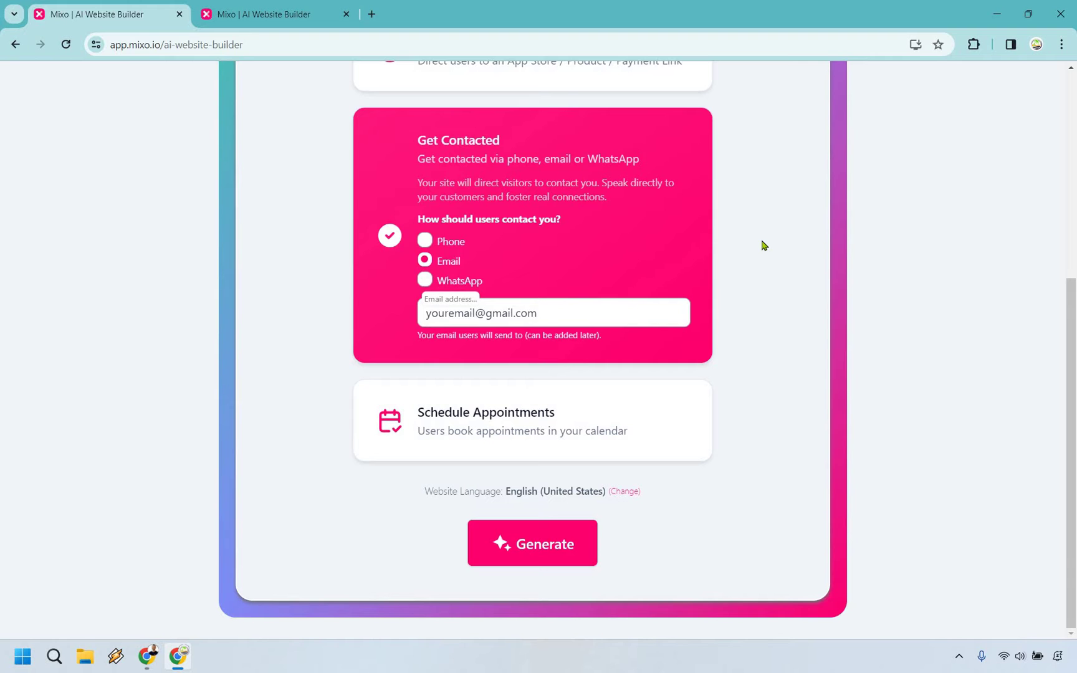
{"action": "left_click", "coordinate": [560, 537]}
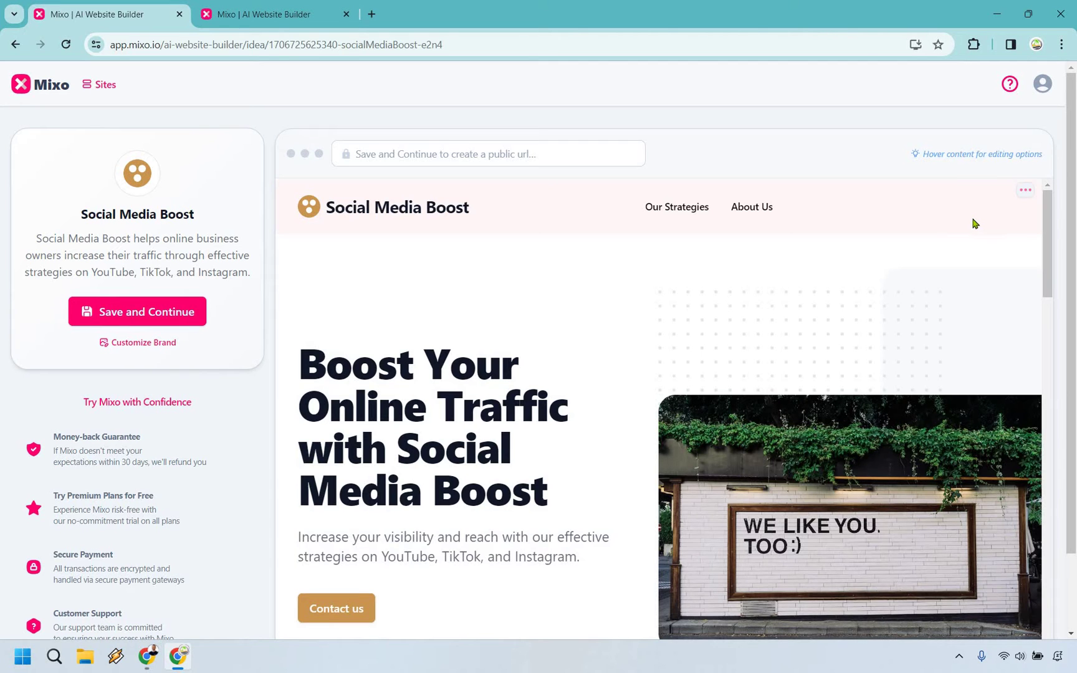
Step: Scroll the Social Media Boost draft down to its footer and back up to the hero
{"action": "scroll", "coordinate": [697, 221], "scroll_direction": "down", "scroll_amount": 1}
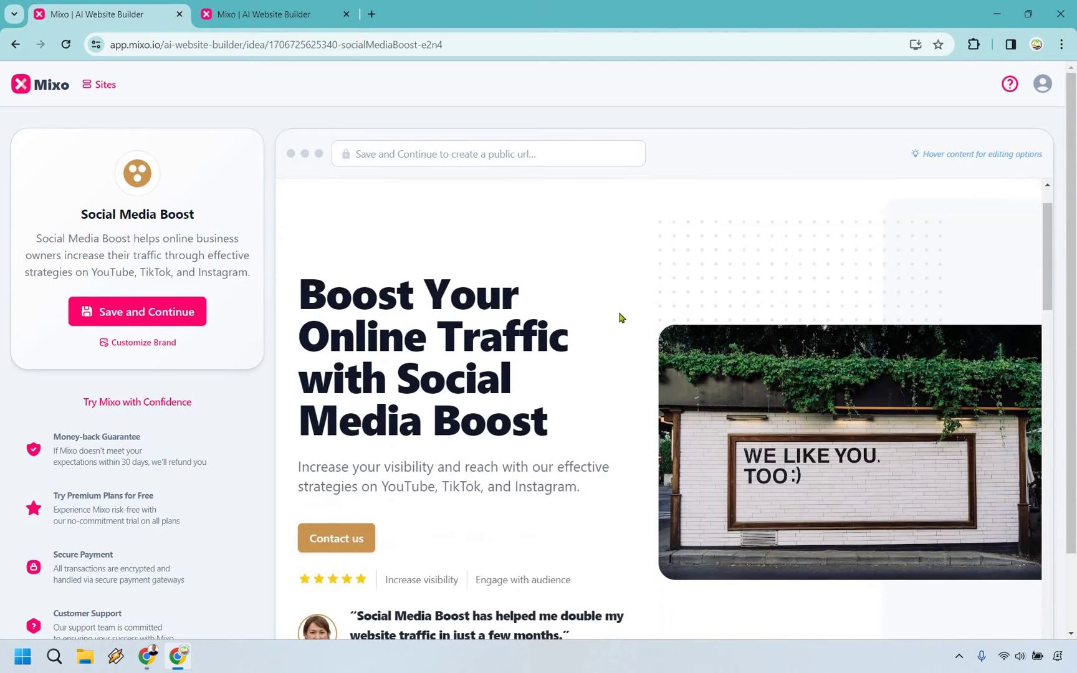
{"action": "scroll", "coordinate": [599, 283], "scroll_direction": "down", "scroll_amount": 1}
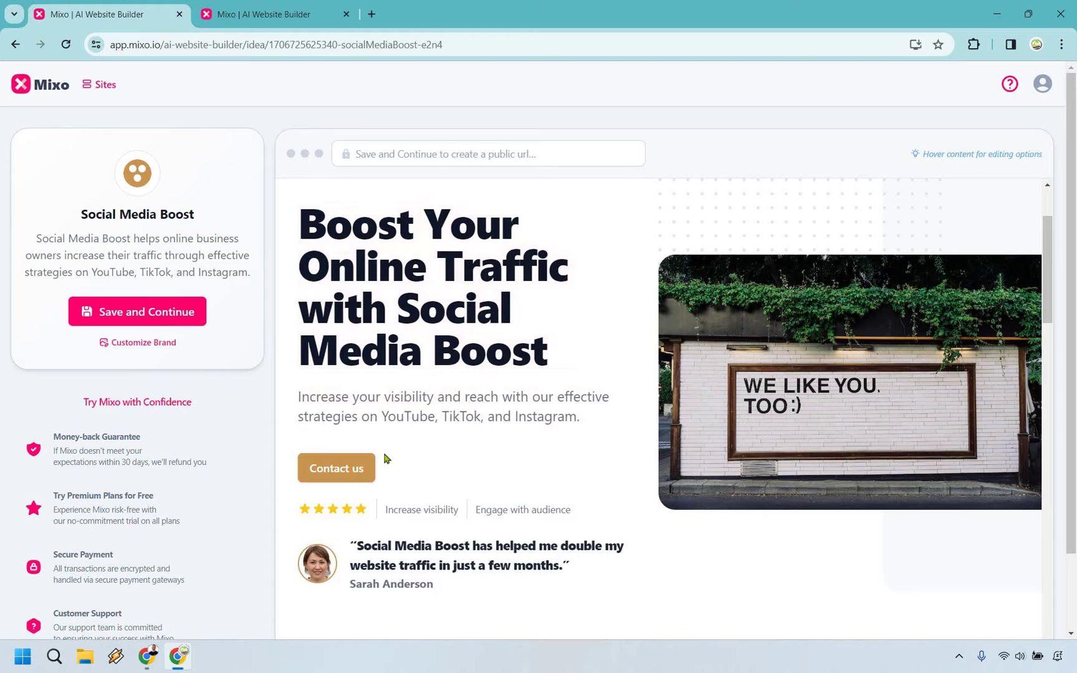
{"action": "scroll", "coordinate": [551, 427], "scroll_direction": "down", "scroll_amount": 1}
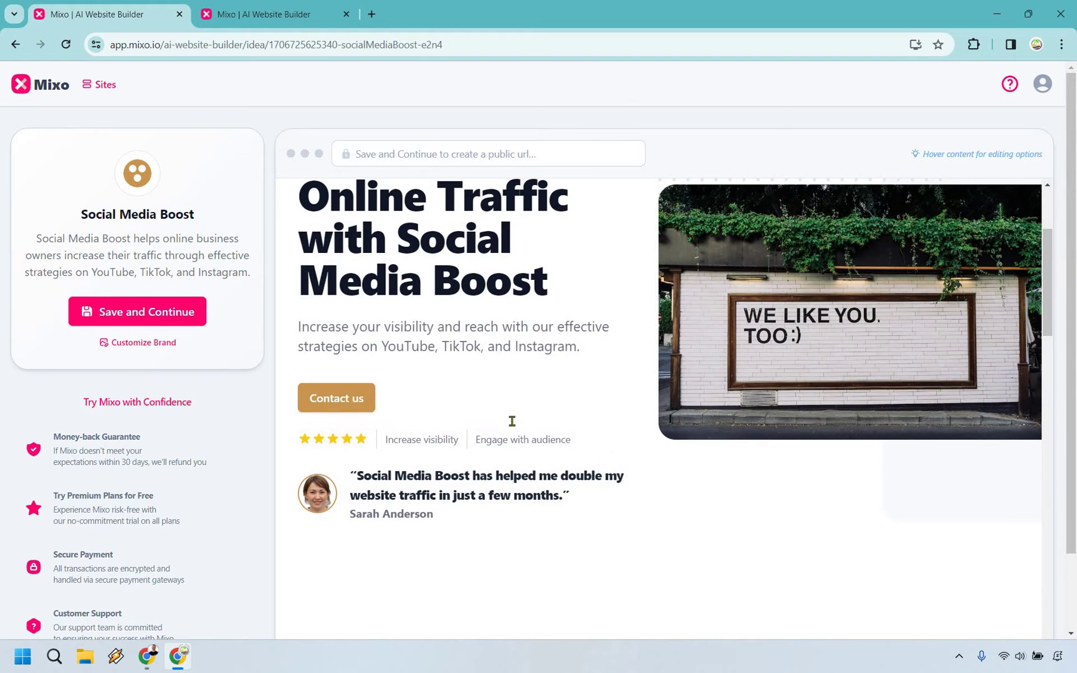
{"action": "scroll", "coordinate": [559, 376], "scroll_direction": "up", "scroll_amount": 1}
{"action": "scroll", "coordinate": [567, 349], "scroll_direction": "down", "scroll_amount": 5}
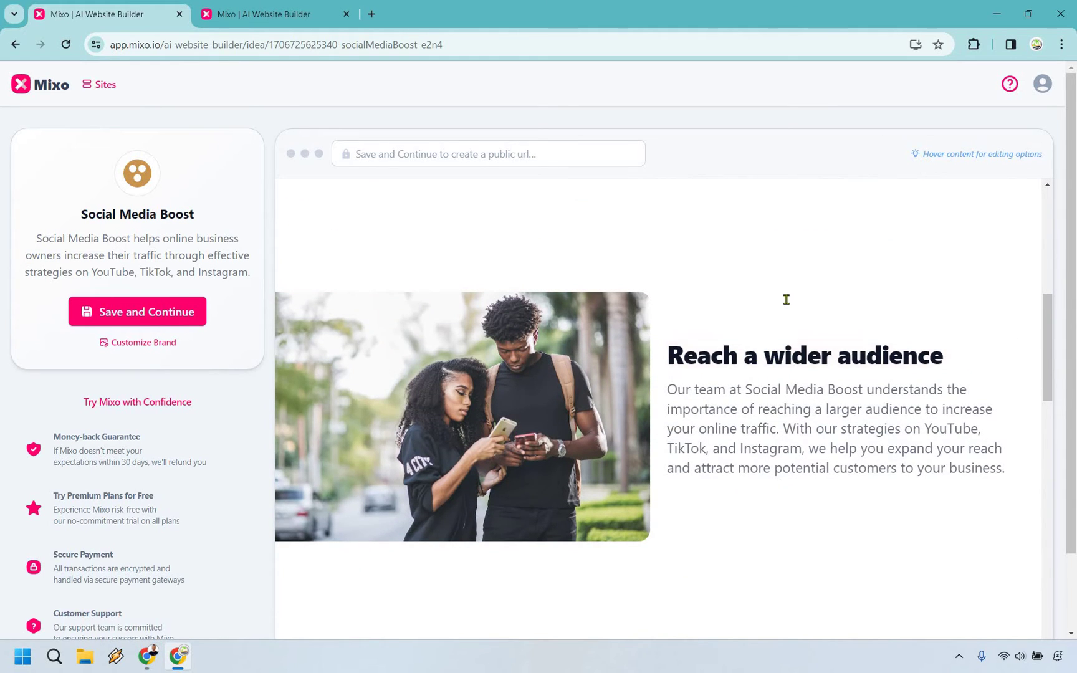
{"action": "scroll", "coordinate": [804, 316], "scroll_direction": "down", "scroll_amount": 1}
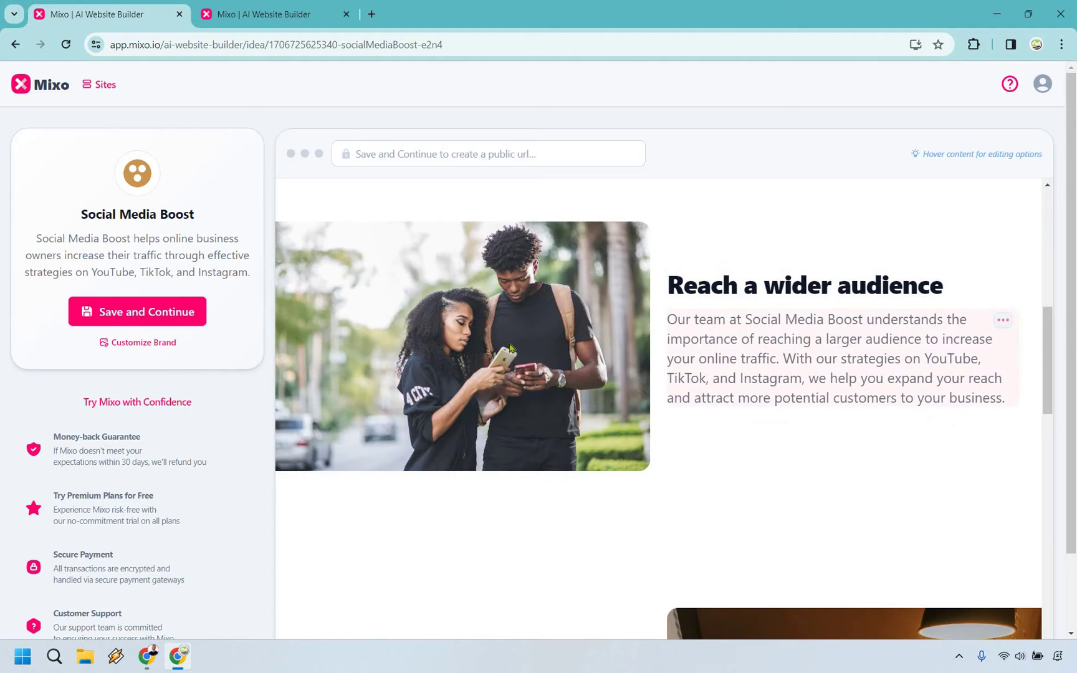
{"action": "scroll", "coordinate": [486, 380], "scroll_direction": "down", "scroll_amount": 1}
{"action": "scroll", "coordinate": [446, 436], "scroll_direction": "down", "scroll_amount": 4}
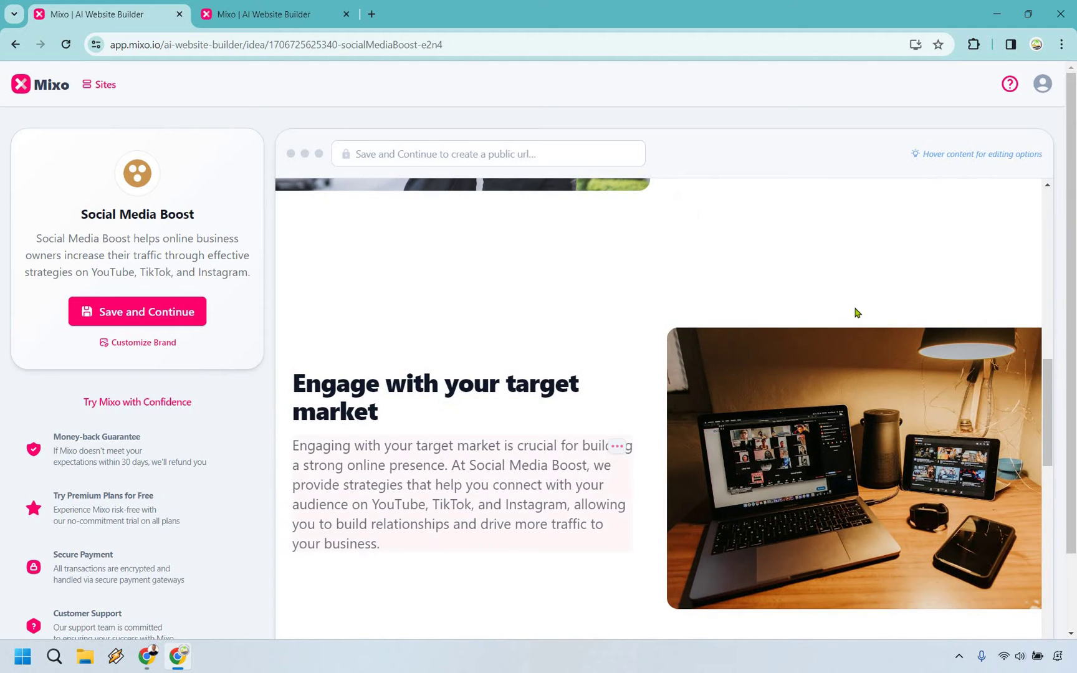
{"action": "scroll", "coordinate": [854, 309], "scroll_direction": "down", "scroll_amount": 1}
{"action": "scroll", "coordinate": [854, 309], "scroll_direction": "down", "scroll_amount": 10}
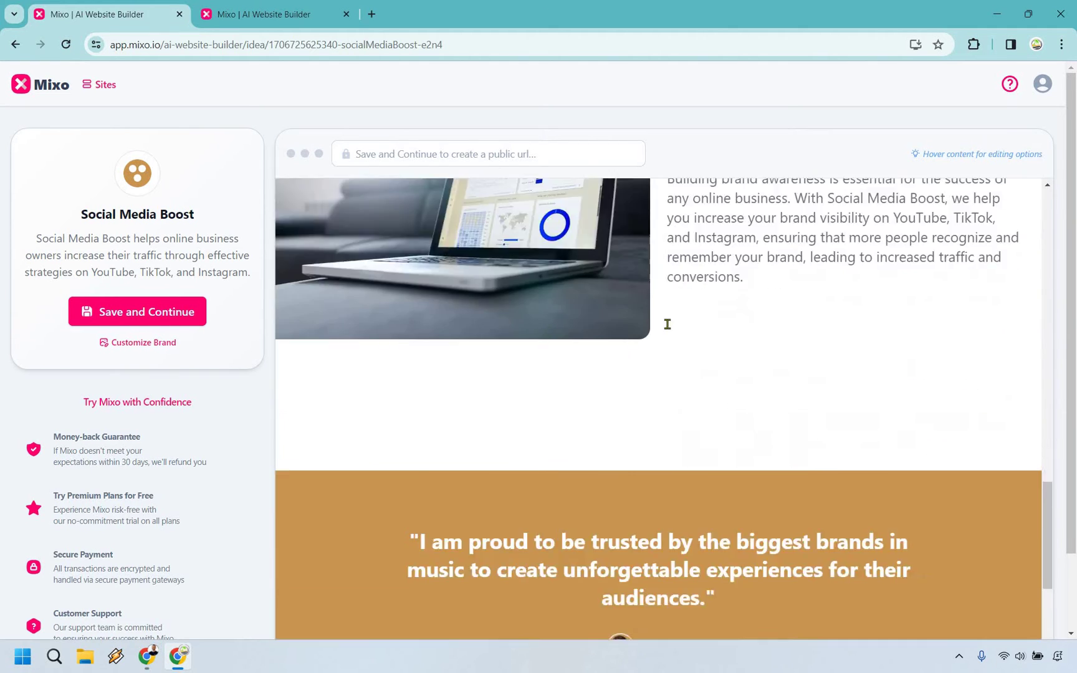
{"action": "scroll", "coordinate": [802, 345], "scroll_direction": "down", "scroll_amount": 9}
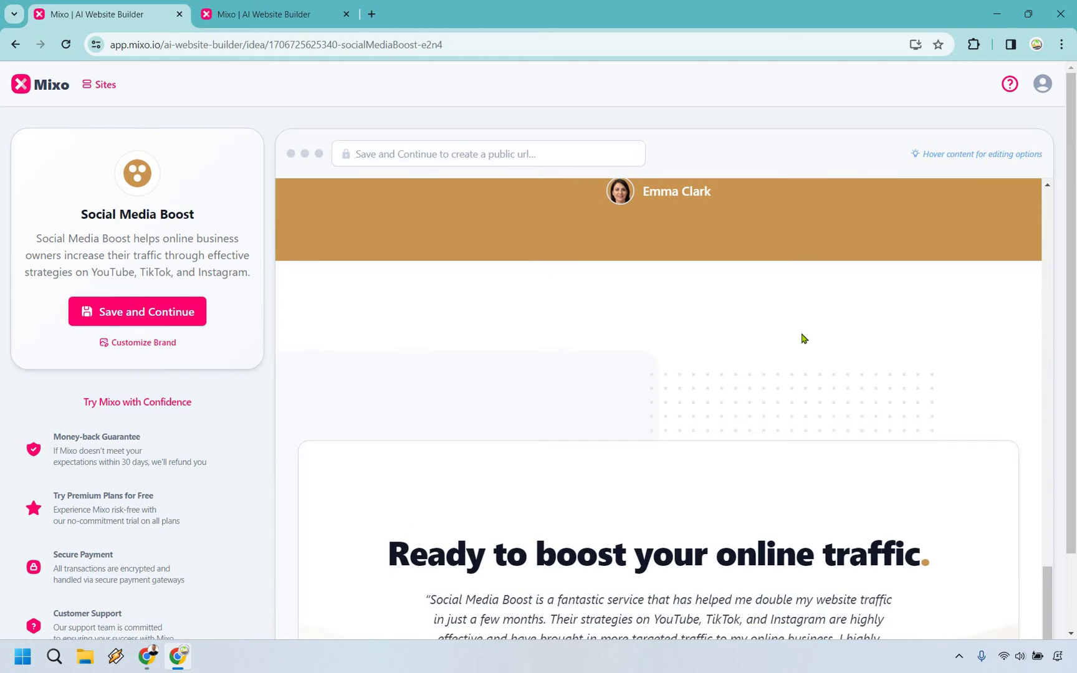
{"action": "scroll", "coordinate": [810, 349], "scroll_direction": "down", "scroll_amount": 3}
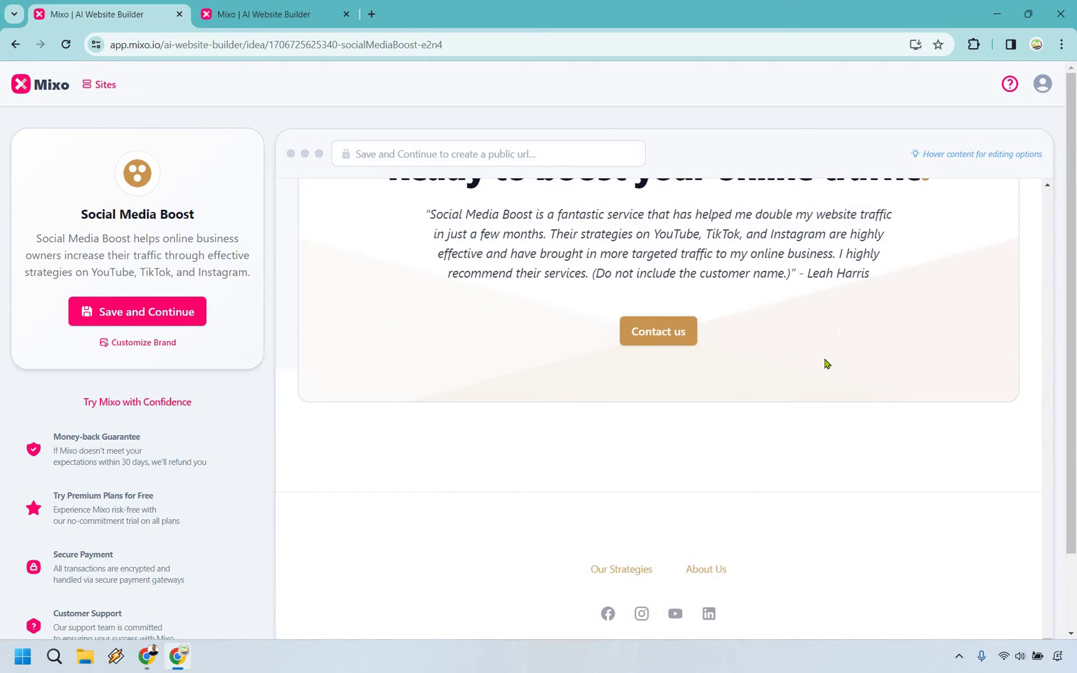
{"action": "scroll", "coordinate": [824, 363], "scroll_direction": "up", "scroll_amount": 8}
{"action": "scroll", "coordinate": [824, 362], "scroll_direction": "up", "scroll_amount": 15}
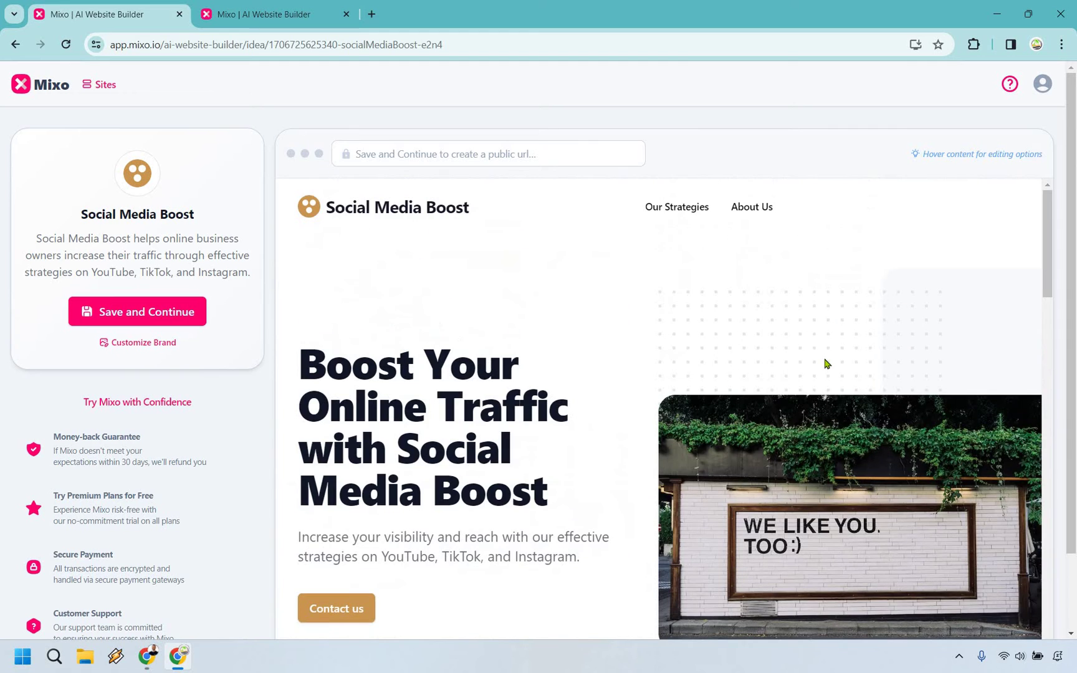
Step: Reveal the Customize Brand options and look through the Marketing Island brand panel
{"action": "left_click", "coordinate": [161, 346]}
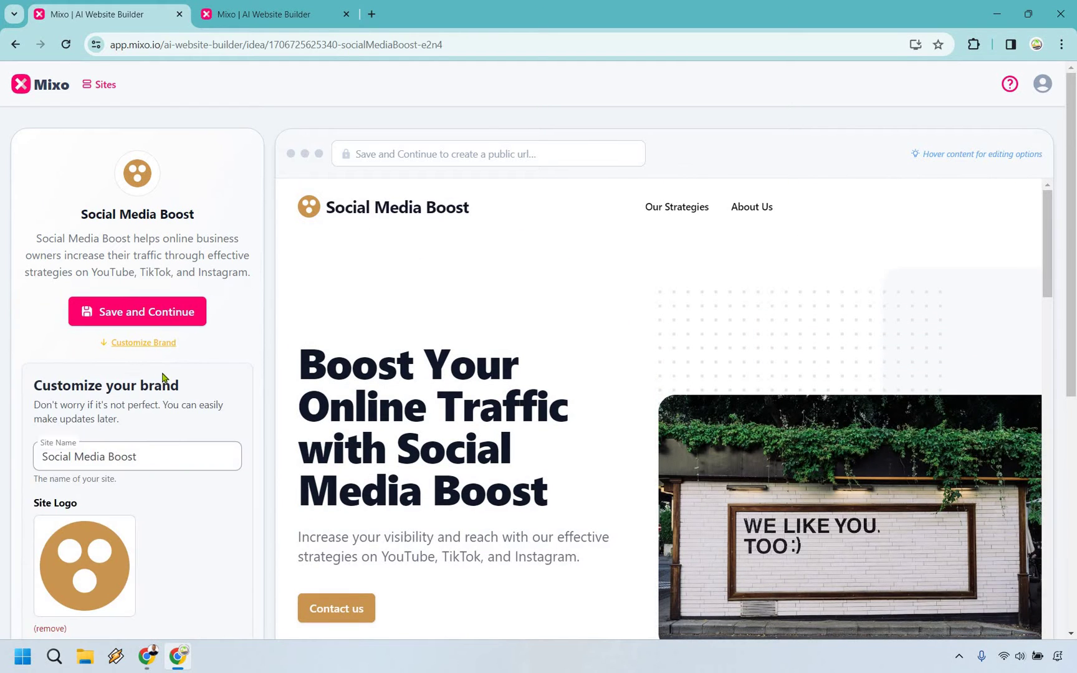
{"action": "scroll", "coordinate": [161, 323], "scroll_direction": "down", "scroll_amount": 2}
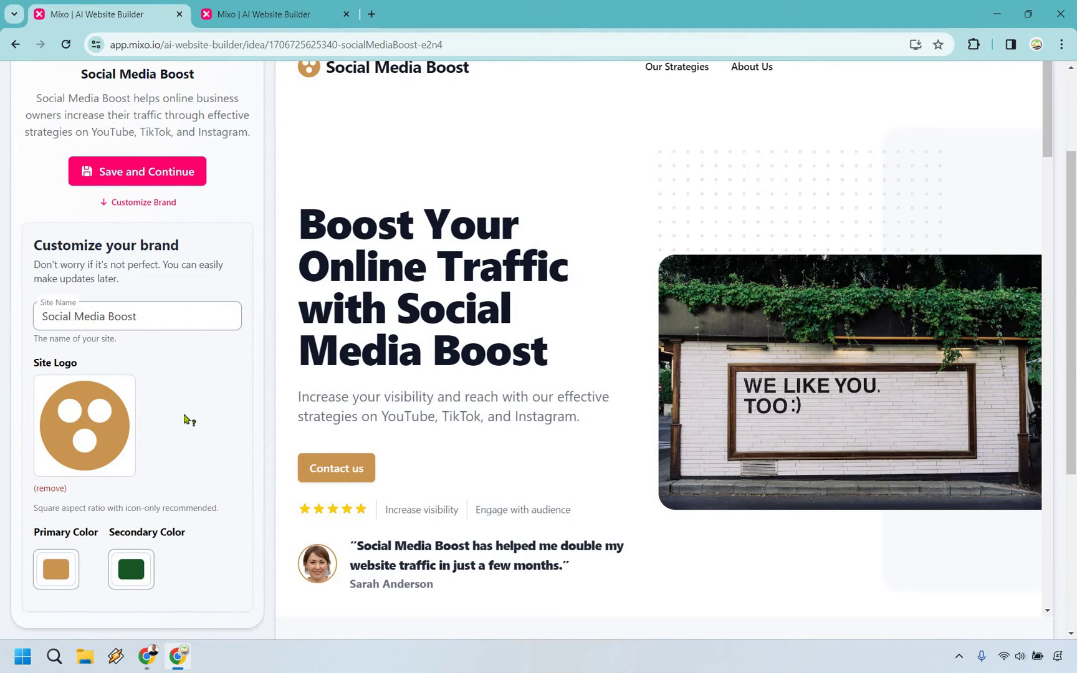
{"action": "scroll", "coordinate": [185, 419], "scroll_direction": "down", "scroll_amount": 4}
{"action": "scroll", "coordinate": [516, 315], "scroll_direction": "up", "scroll_amount": 7}
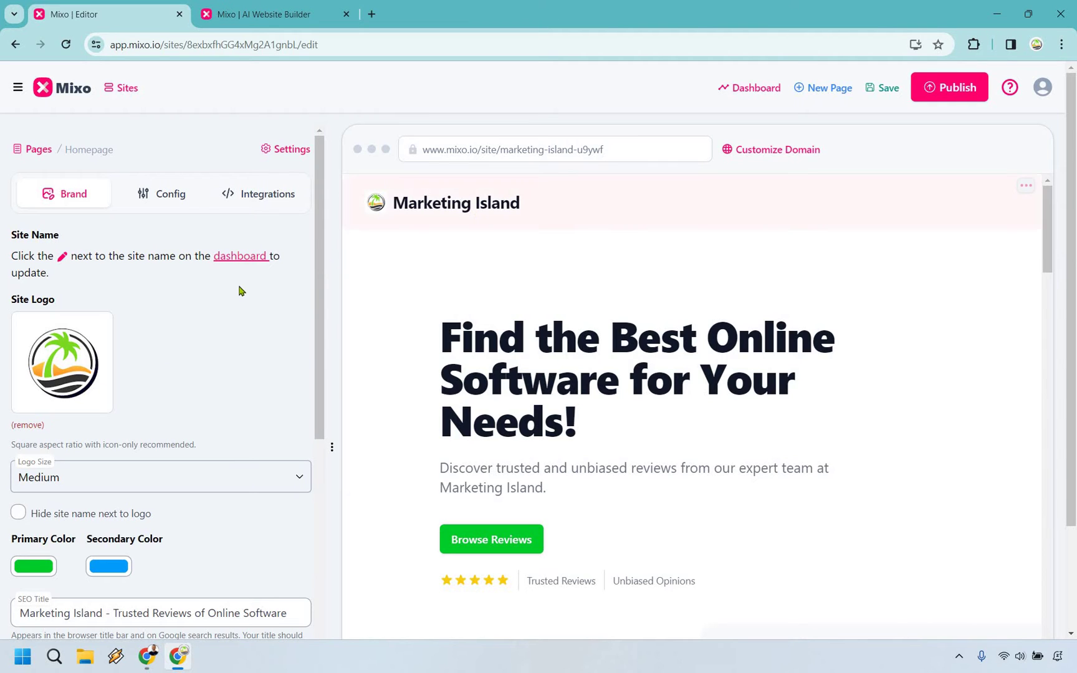
{"action": "scroll", "coordinate": [187, 377], "scroll_direction": "down", "scroll_amount": 2}
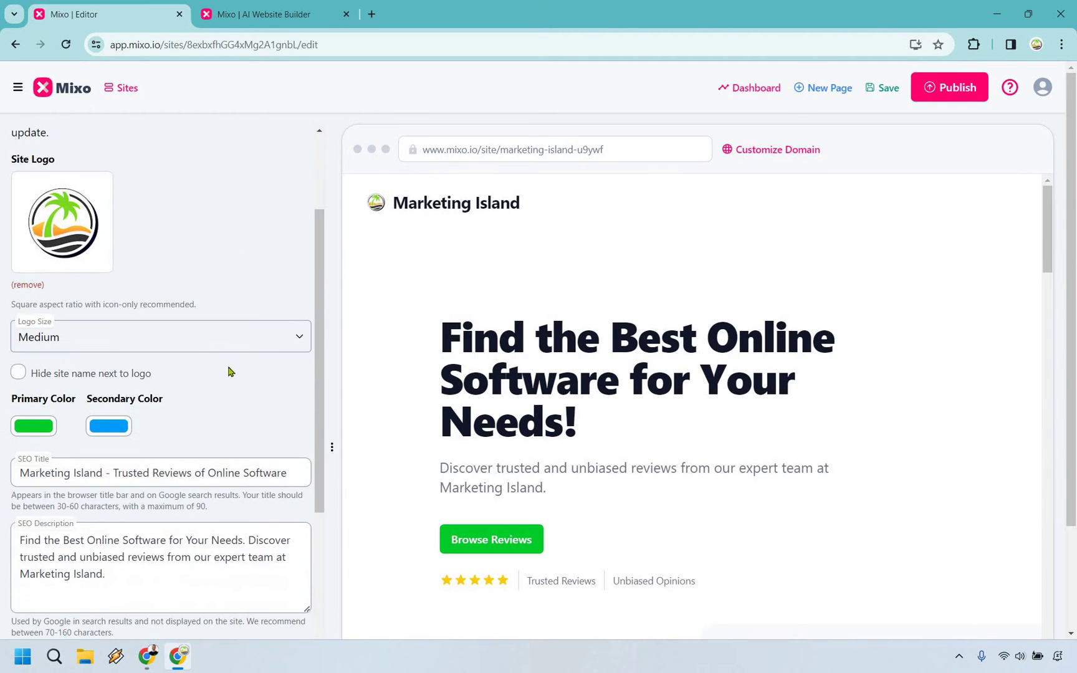
{"action": "scroll", "coordinate": [237, 375], "scroll_direction": "down", "scroll_amount": 3}
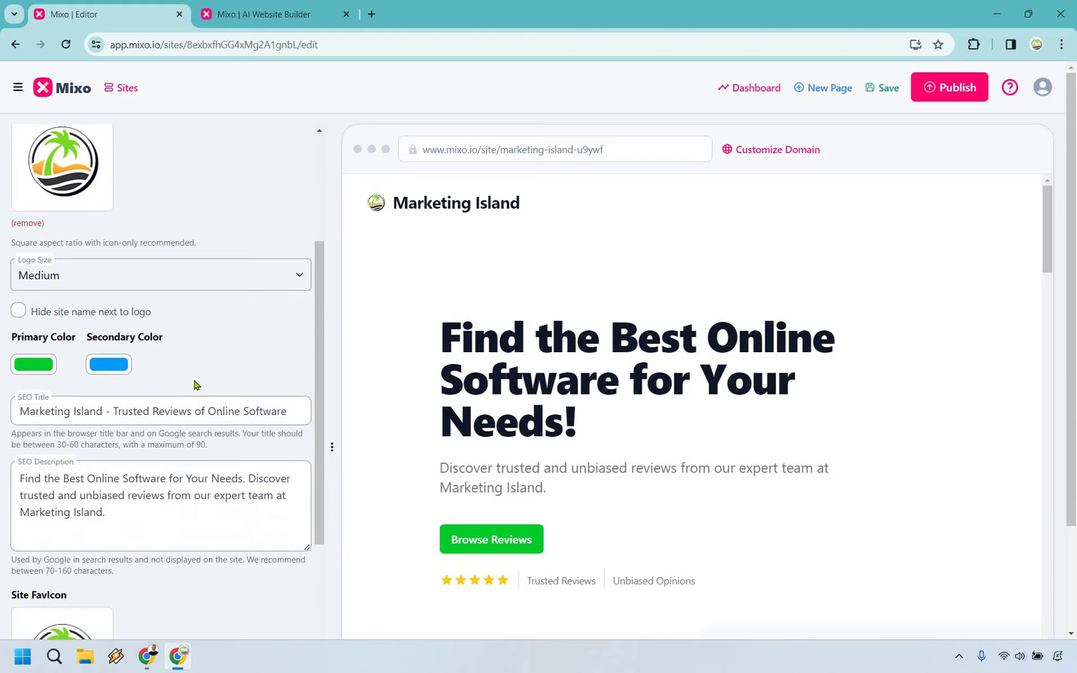
{"action": "scroll", "coordinate": [177, 461], "scroll_direction": "down", "scroll_amount": 1}
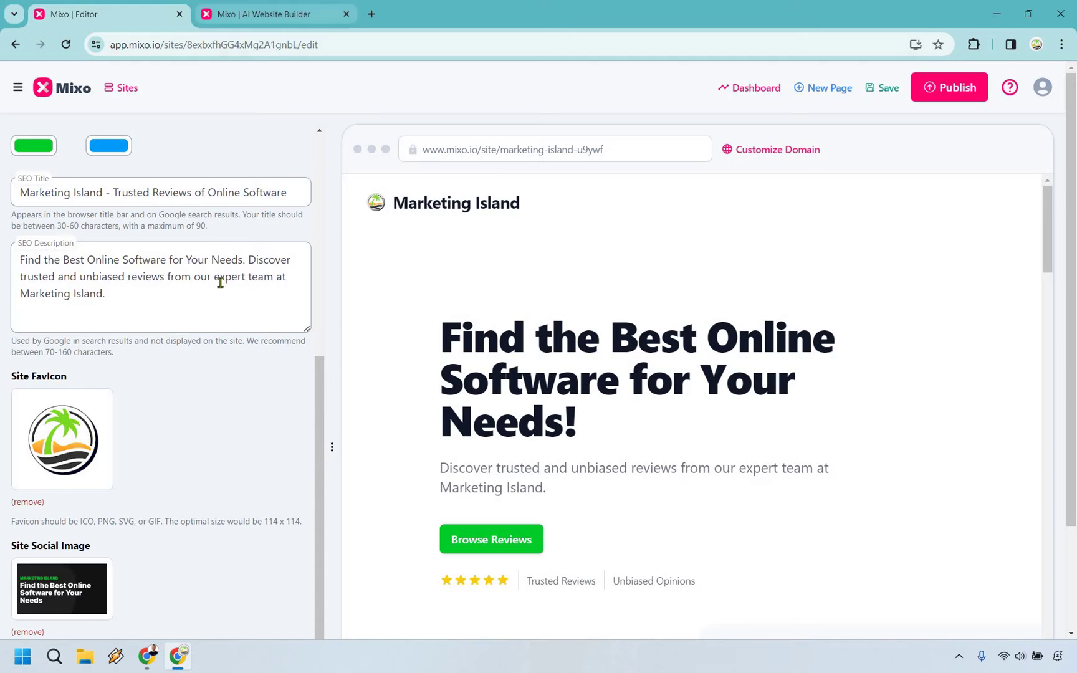
{"action": "scroll", "coordinate": [214, 360], "scroll_direction": "down", "scroll_amount": 1}
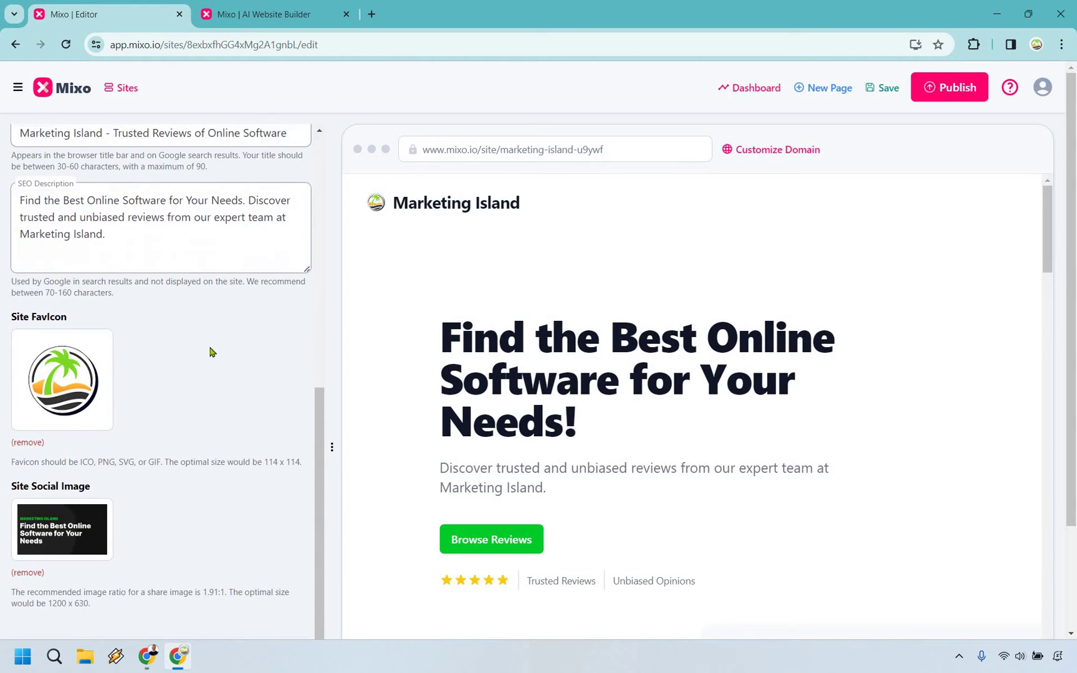
{"action": "scroll", "coordinate": [211, 352], "scroll_direction": "up", "scroll_amount": 5}
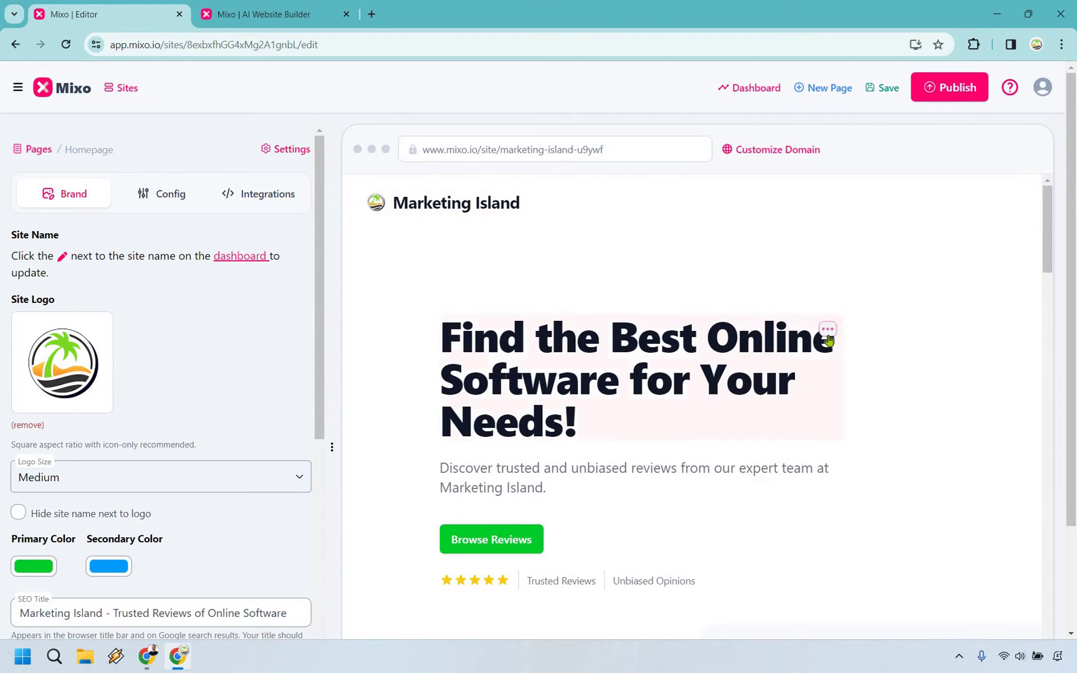
{"action": "left_click", "coordinate": [828, 335]}
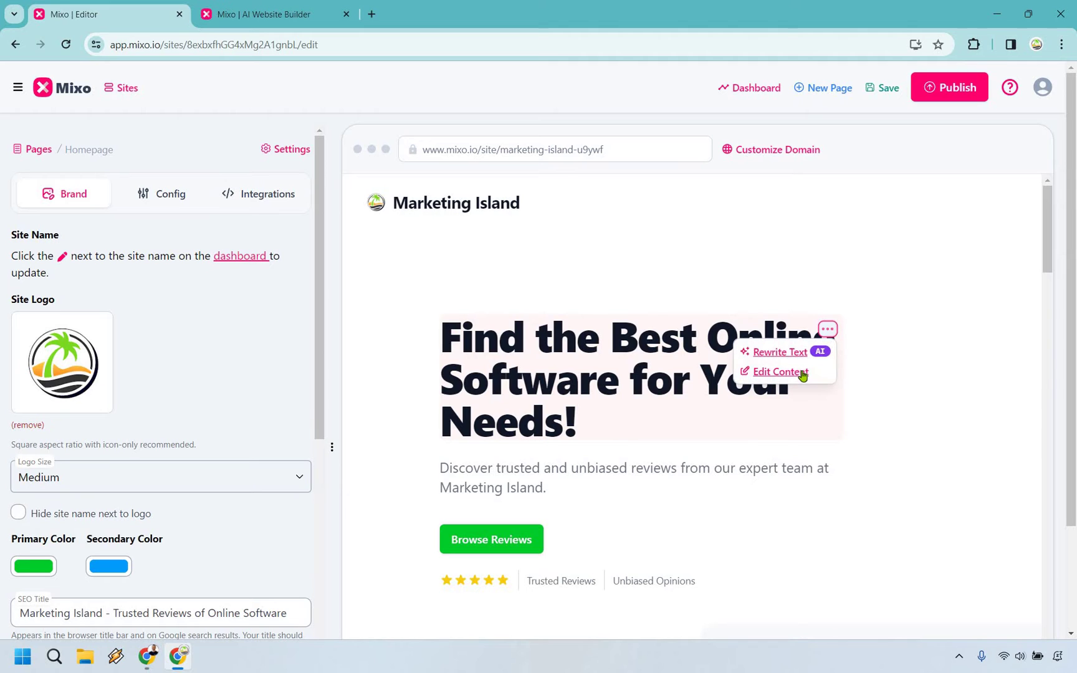
{"action": "left_click", "coordinate": [803, 373]}
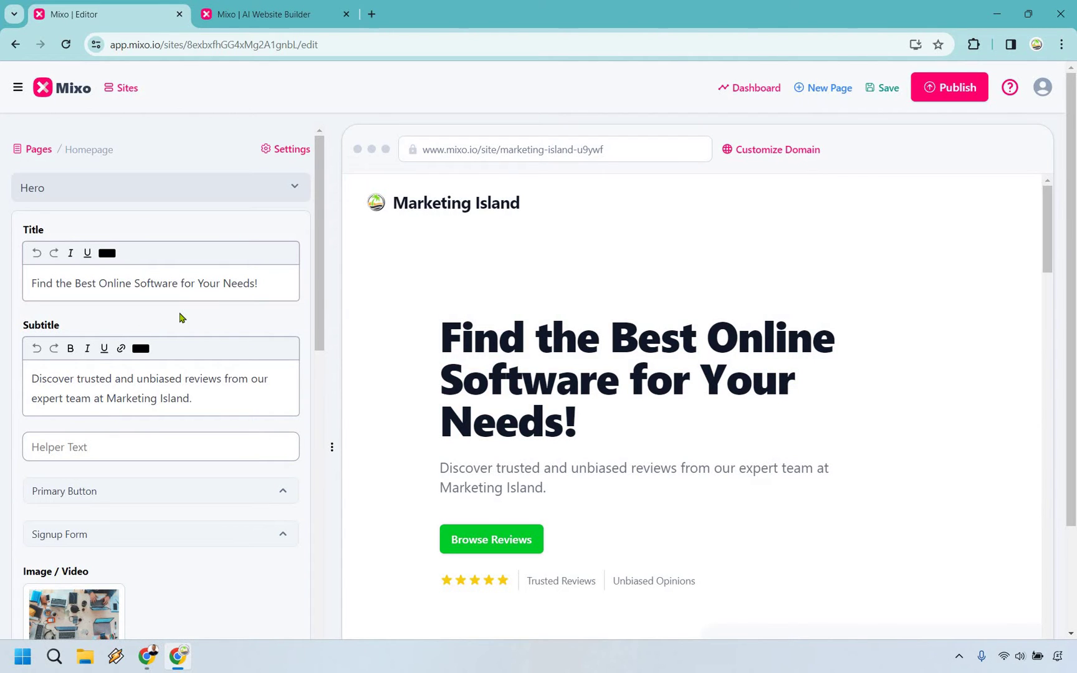
{"action": "scroll", "coordinate": [197, 436], "scroll_direction": "down", "scroll_amount": 1}
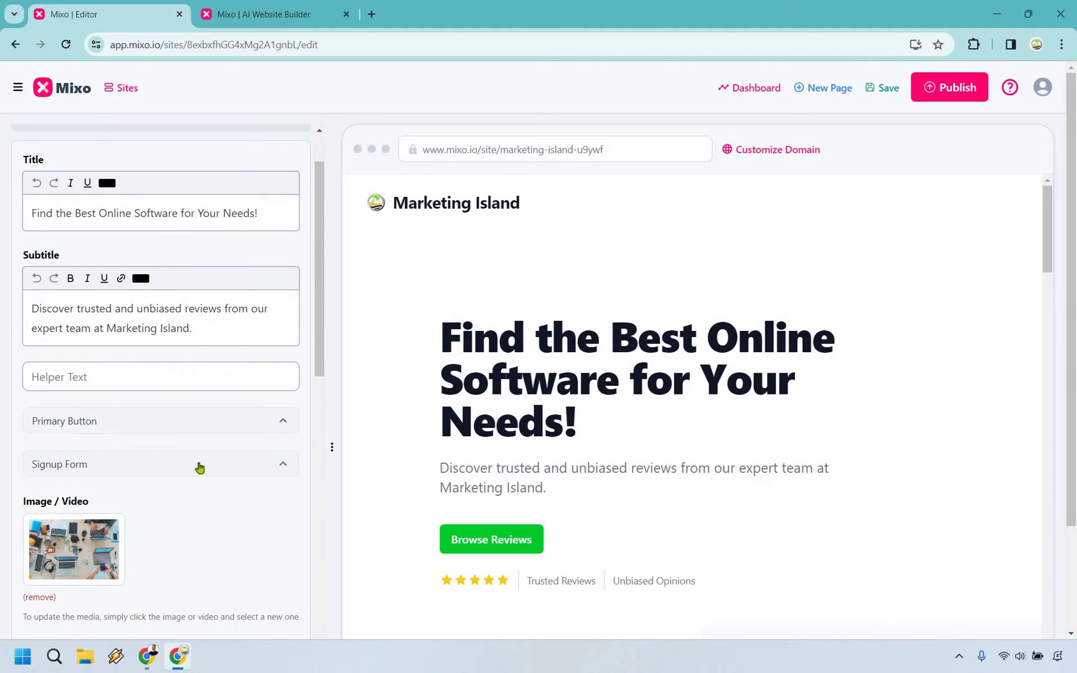
{"action": "scroll", "coordinate": [813, 282], "scroll_direction": "down", "scroll_amount": 5}
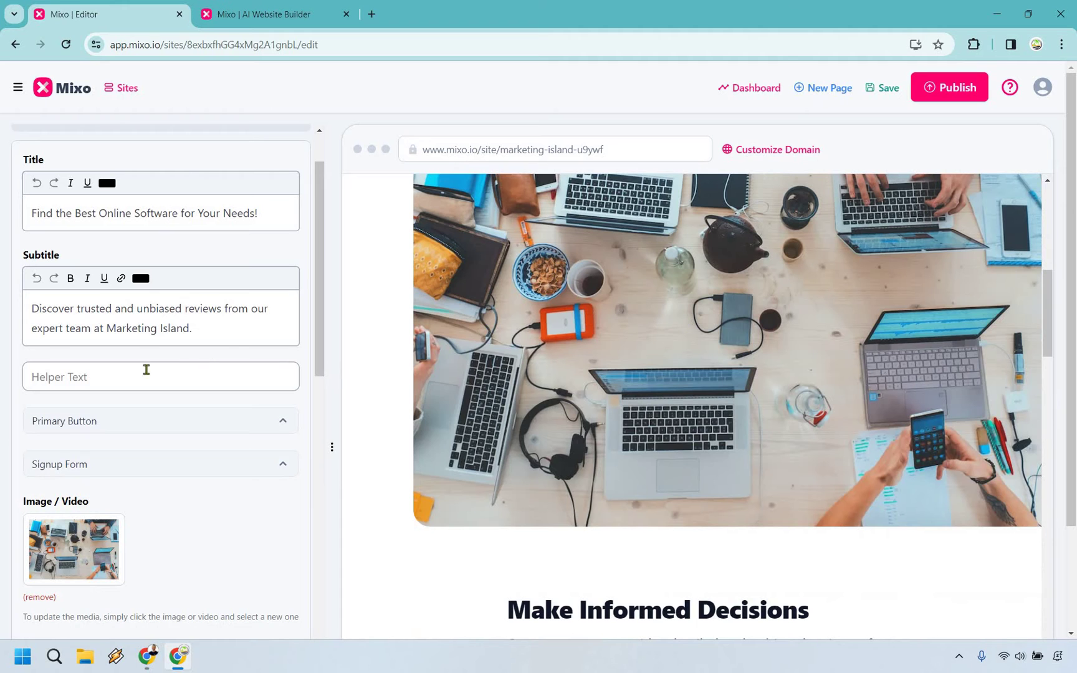
{"action": "scroll", "coordinate": [187, 338], "scroll_direction": "down", "scroll_amount": 2}
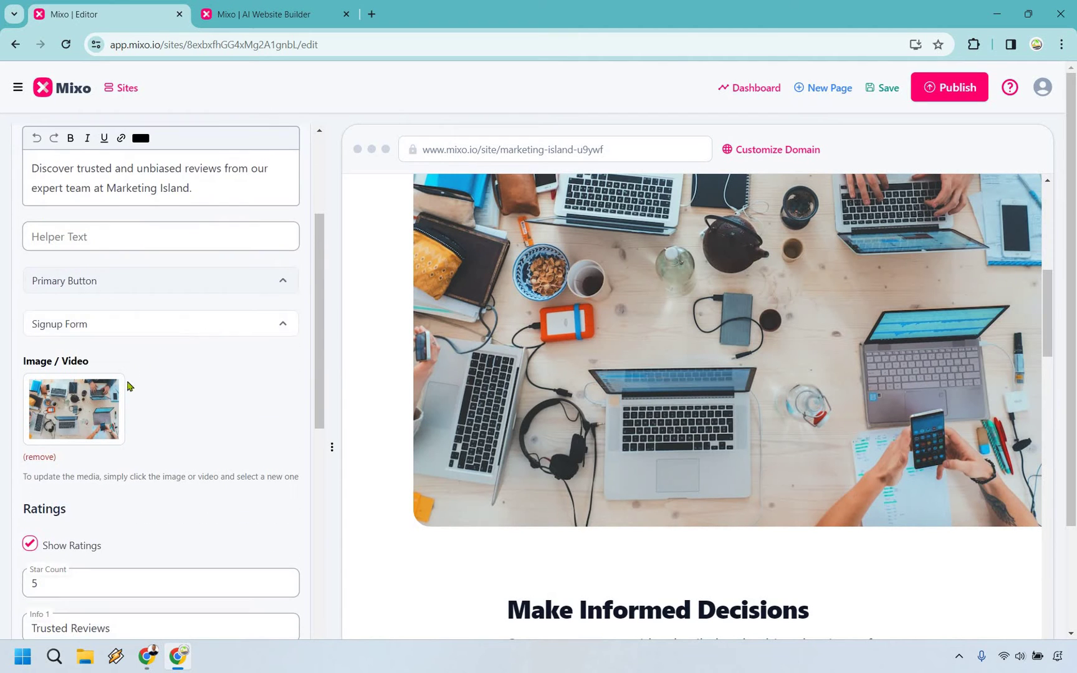
{"action": "scroll", "coordinate": [84, 413], "scroll_direction": "down", "scroll_amount": 1}
{"action": "scroll", "coordinate": [82, 414], "scroll_direction": "up", "scroll_amount": 1}
Step: From the hero's media library, search Unsplash photos for 'software'
{"action": "left_click", "coordinate": [83, 415]}
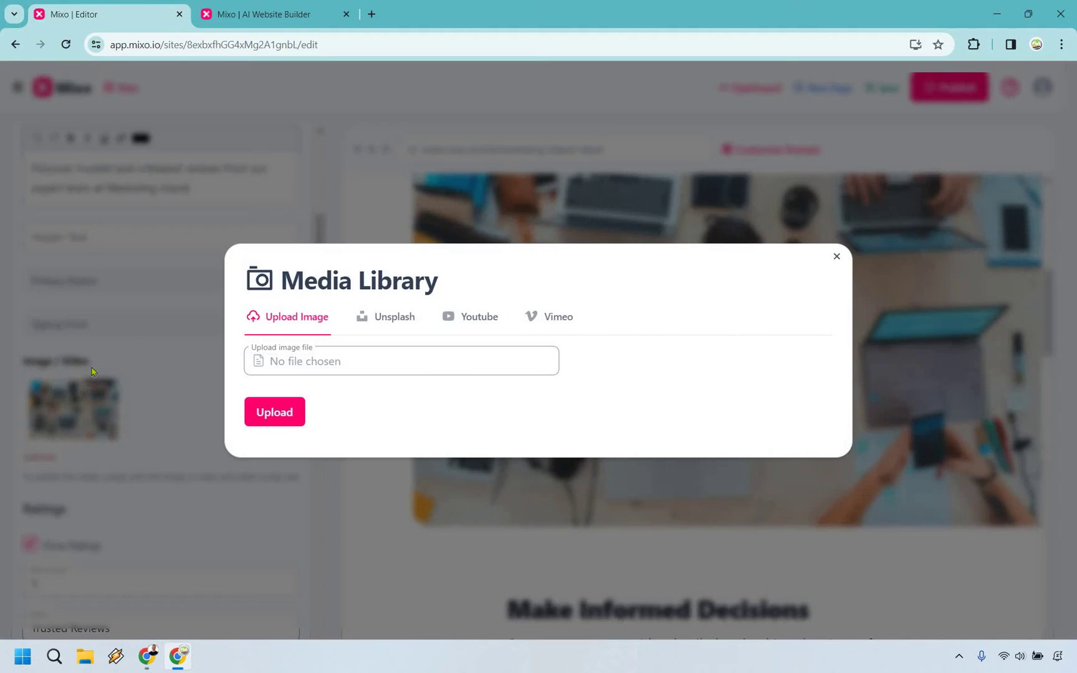
{"action": "left_click", "coordinate": [390, 316]}
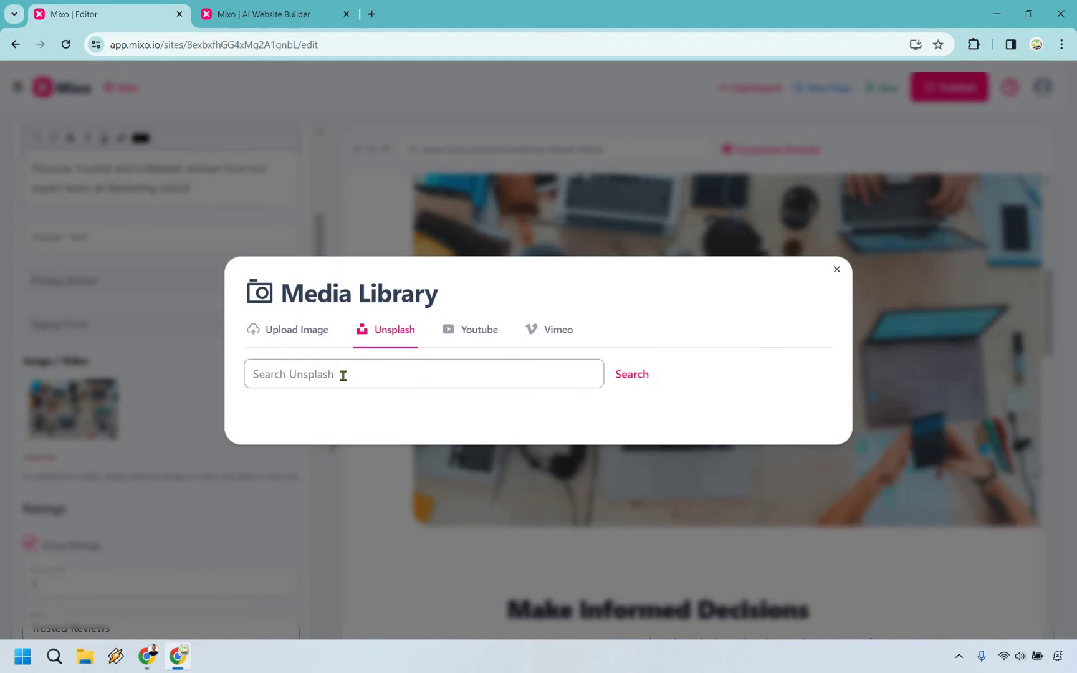
{"action": "left_click", "coordinate": [346, 375]}
{"action": "type", "text": "software"}
{"action": "left_click", "coordinate": [631, 375]}
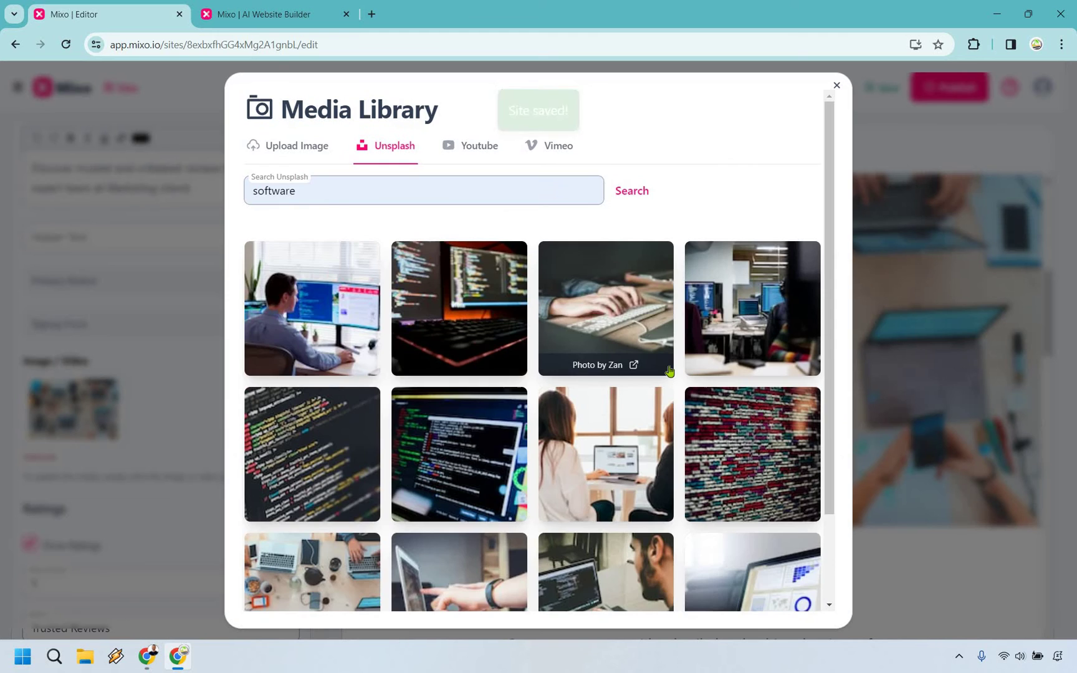
Step: Load more results and set the laptops-and-hands-sketching photo as the hero image
{"action": "scroll", "coordinate": [640, 347], "scroll_direction": "down", "scroll_amount": 2}
{"action": "left_click", "coordinate": [539, 583]}
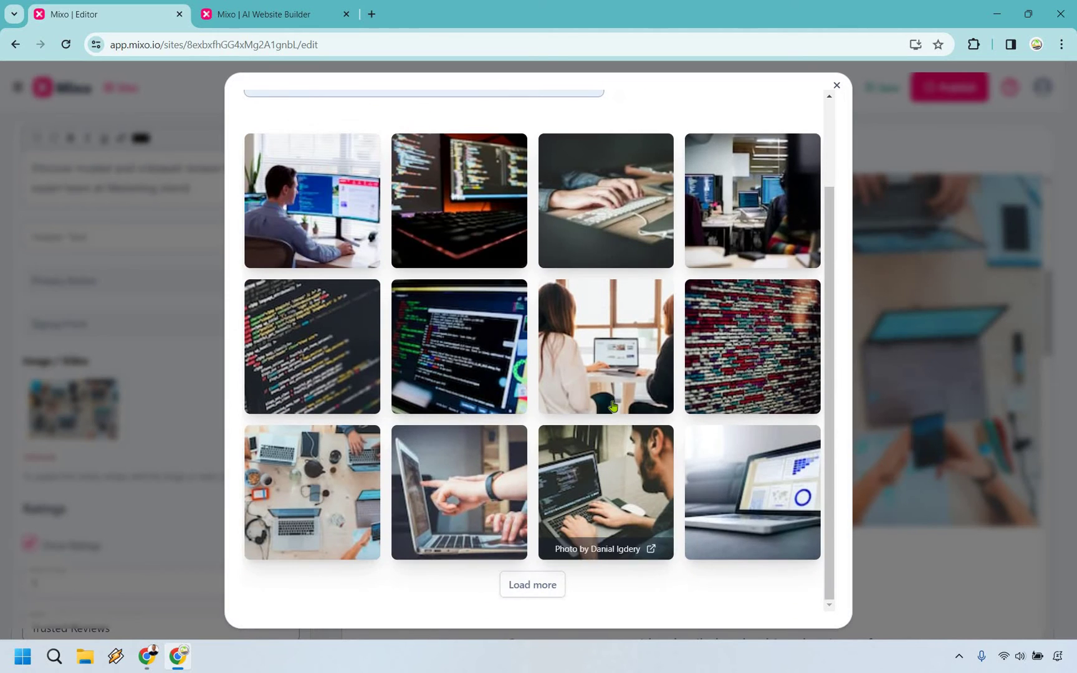
{"action": "scroll", "coordinate": [614, 405], "scroll_direction": "down", "scroll_amount": 4}
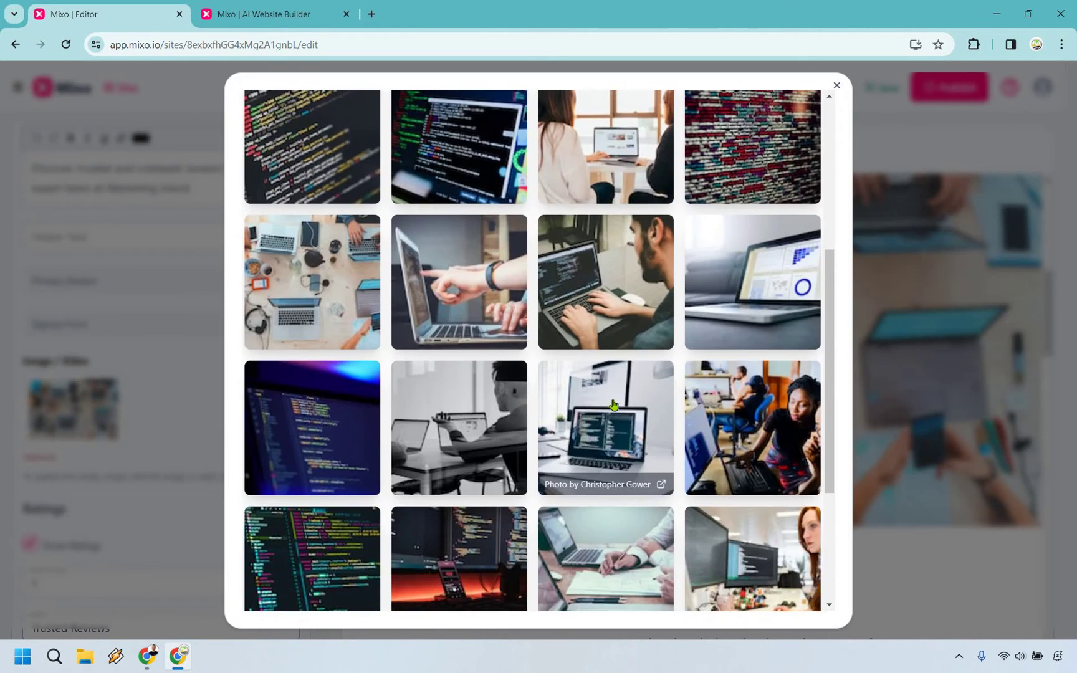
{"action": "scroll", "coordinate": [614, 405], "scroll_direction": "down", "scroll_amount": 4}
{"action": "scroll", "coordinate": [608, 411], "scroll_direction": "up", "scroll_amount": 4}
{"action": "scroll", "coordinate": [610, 416], "scroll_direction": "down", "scroll_amount": 1}
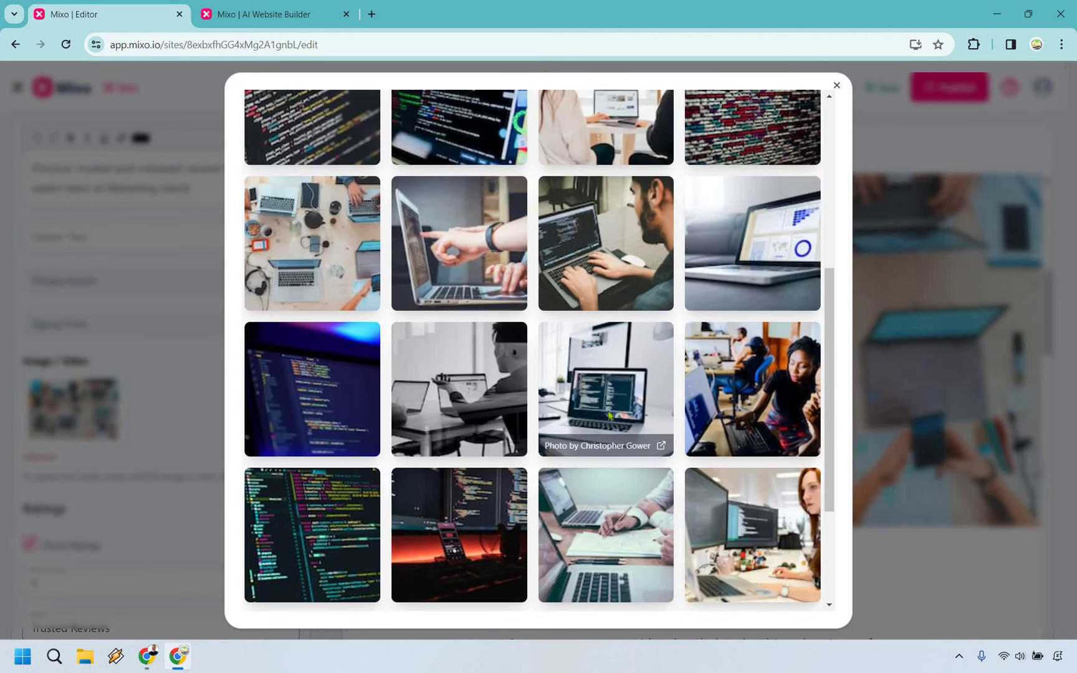
{"action": "scroll", "coordinate": [609, 416], "scroll_direction": "down", "scroll_amount": 2}
{"action": "left_click", "coordinate": [608, 416]}
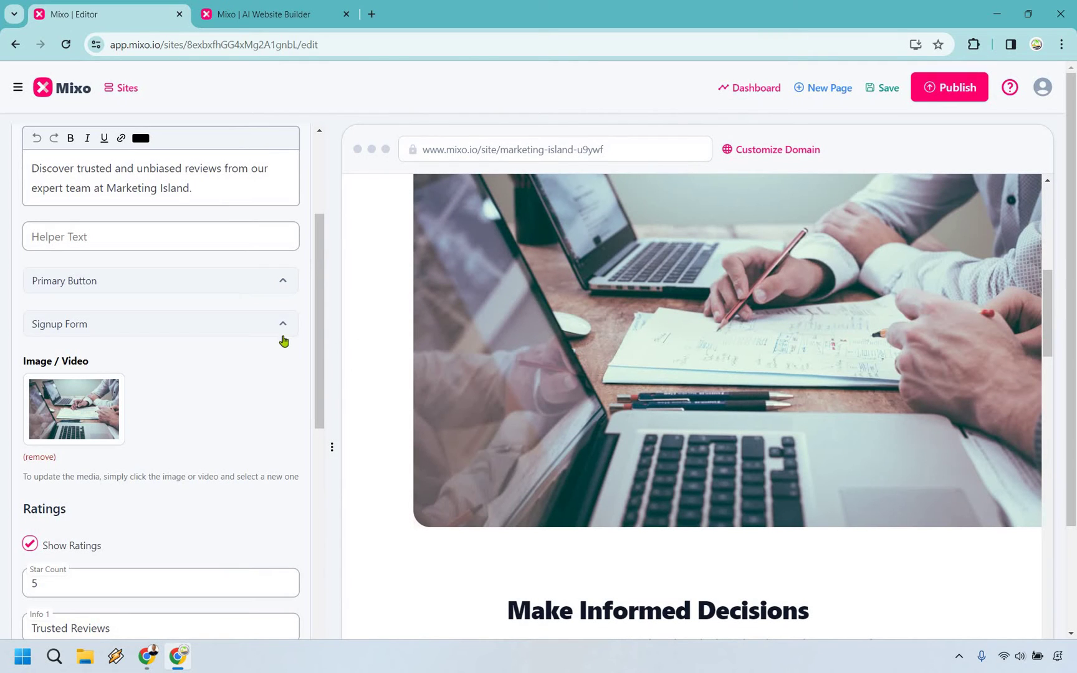
Step: Open Edit Content for the Make Informed Decisions feature
{"action": "scroll", "coordinate": [542, 326], "scroll_direction": "down", "scroll_amount": 1}
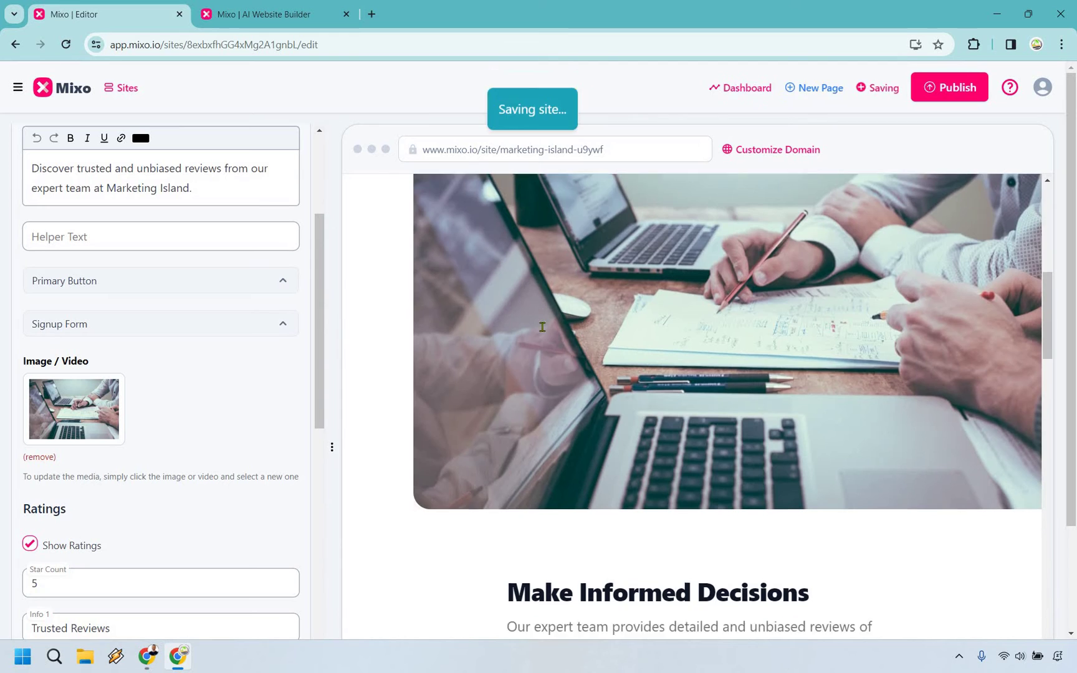
{"action": "scroll", "coordinate": [542, 326], "scroll_direction": "down", "scroll_amount": 4}
{"action": "scroll", "coordinate": [579, 291], "scroll_direction": "down", "scroll_amount": 1}
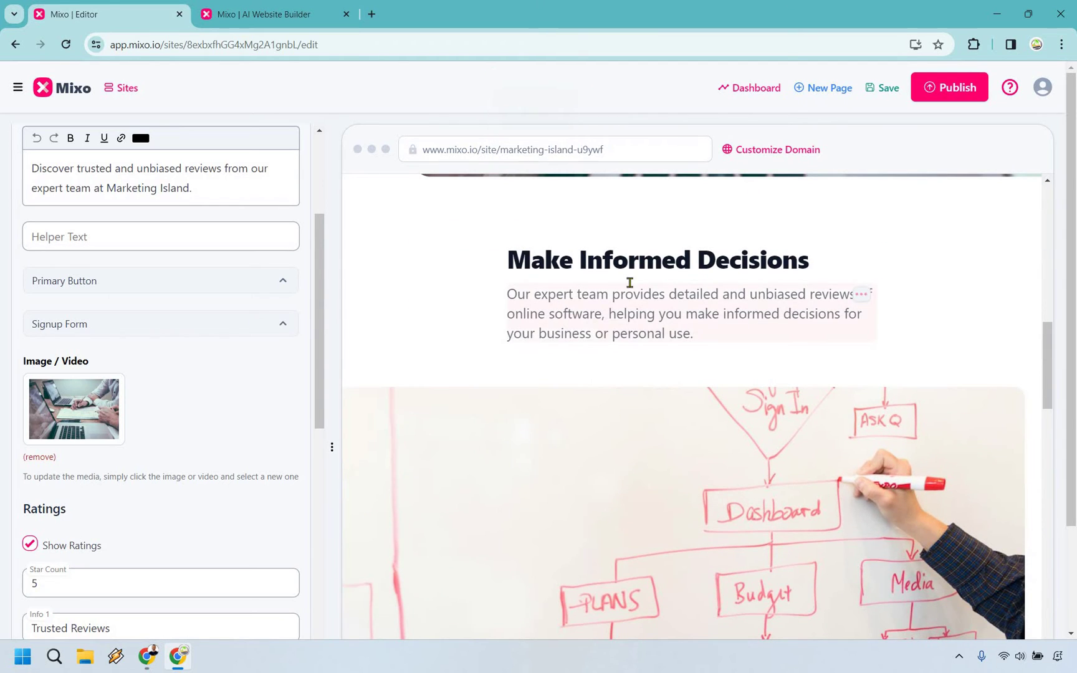
{"action": "left_click", "coordinate": [860, 256]}
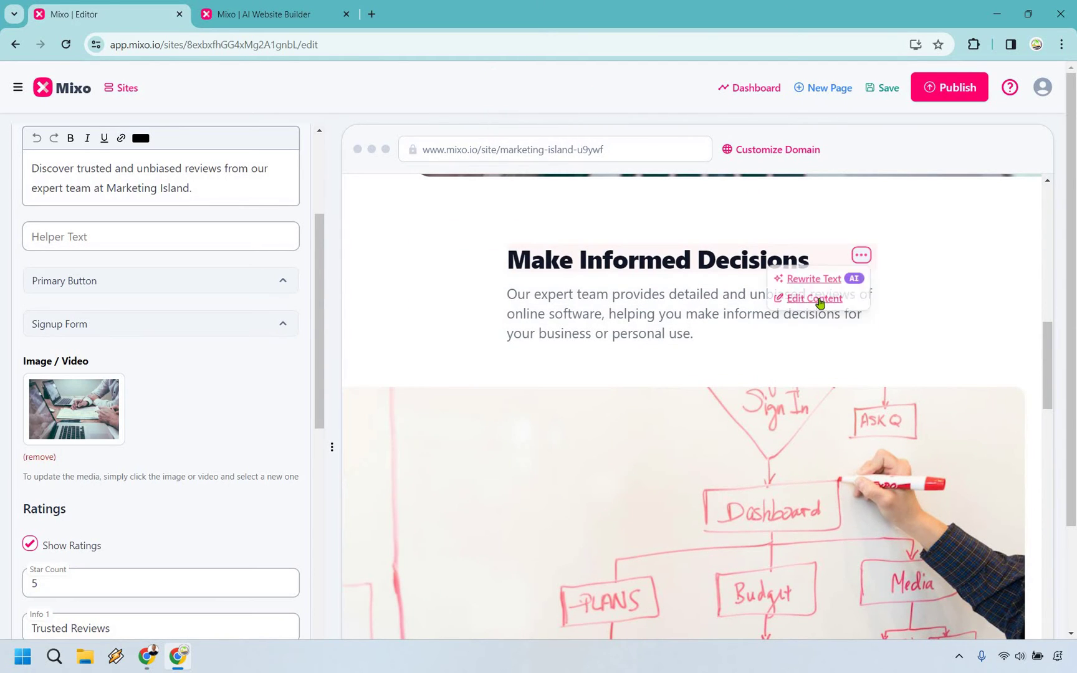
{"action": "left_click", "coordinate": [816, 299]}
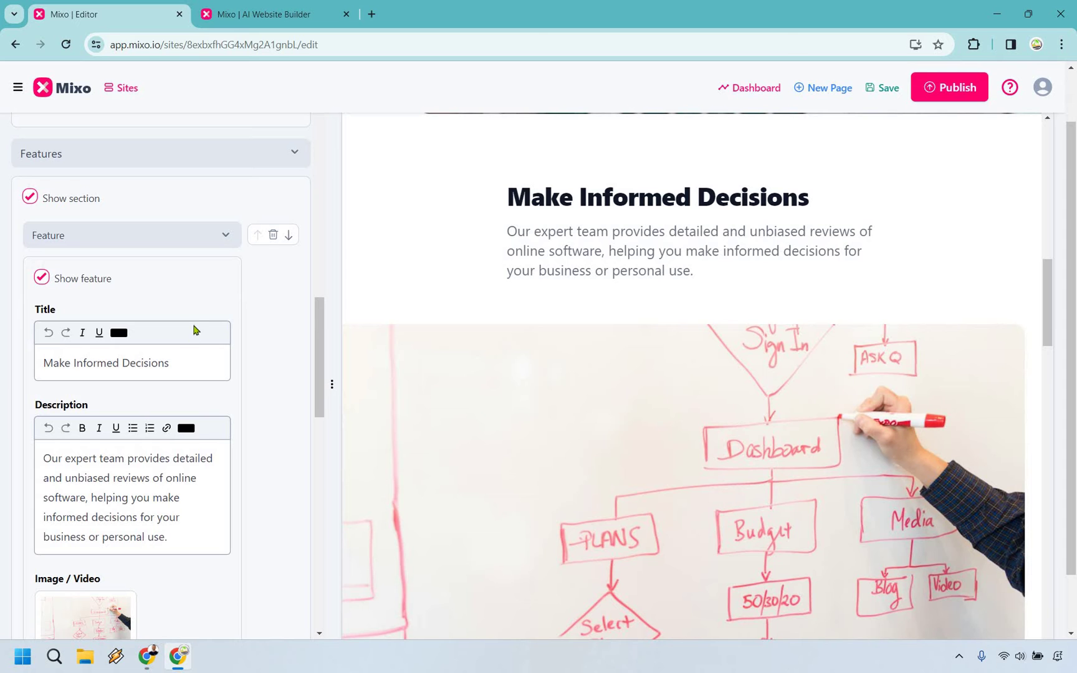
Step: Scroll through the feature's fields and the preview down to the Questions section
{"action": "scroll", "coordinate": [200, 319], "scroll_direction": "down", "scroll_amount": 6}
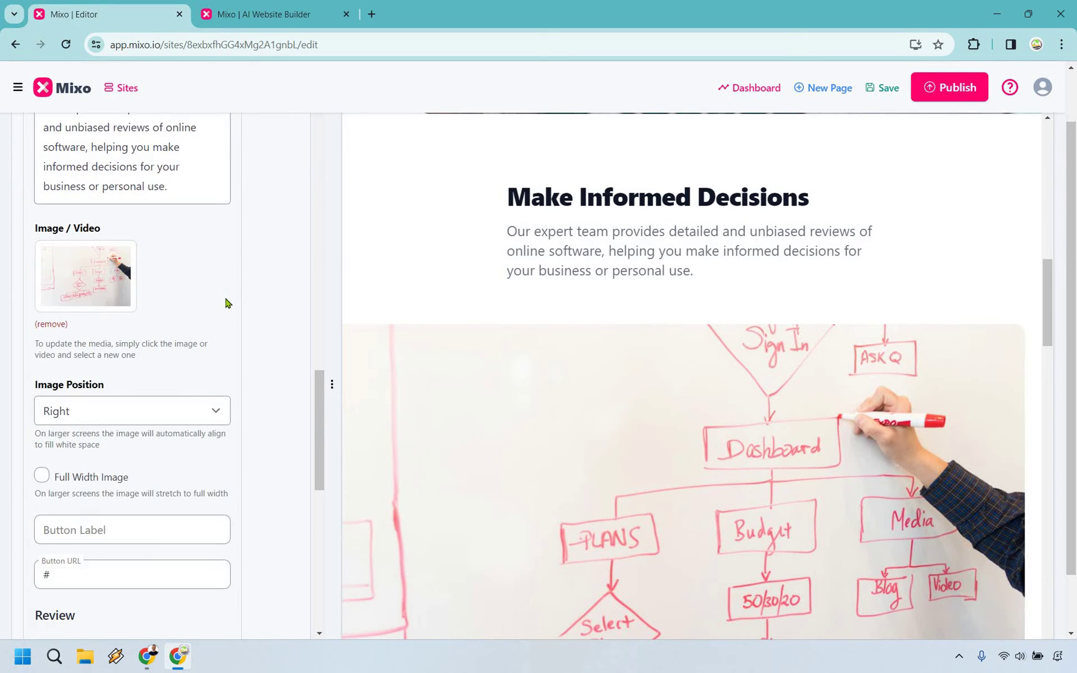
{"action": "scroll", "coordinate": [232, 299], "scroll_direction": "down", "scroll_amount": 2}
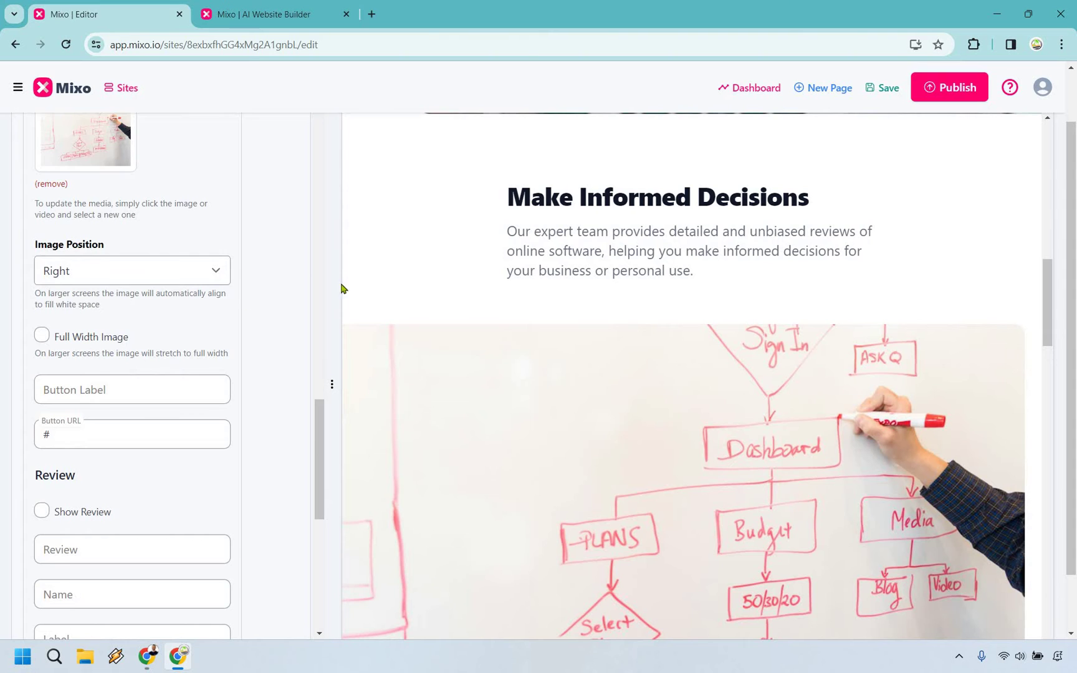
{"action": "scroll", "coordinate": [340, 288], "scroll_direction": "down", "scroll_amount": 4}
{"action": "scroll", "coordinate": [849, 312], "scroll_direction": "down", "scroll_amount": 10}
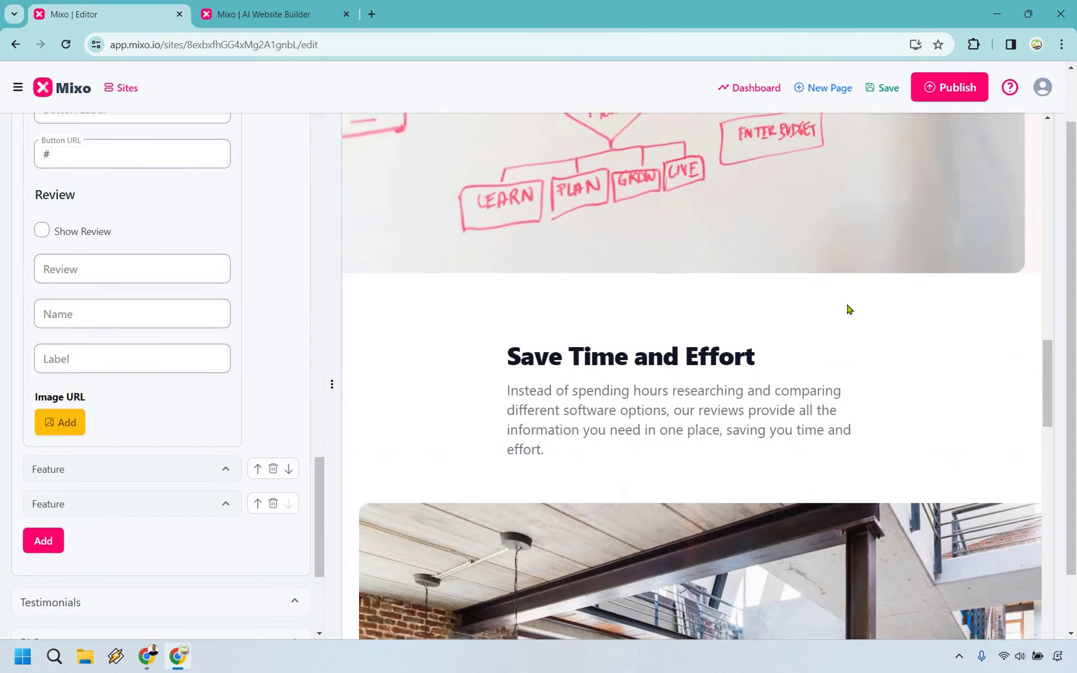
{"action": "scroll", "coordinate": [846, 308], "scroll_direction": "down", "scroll_amount": 12}
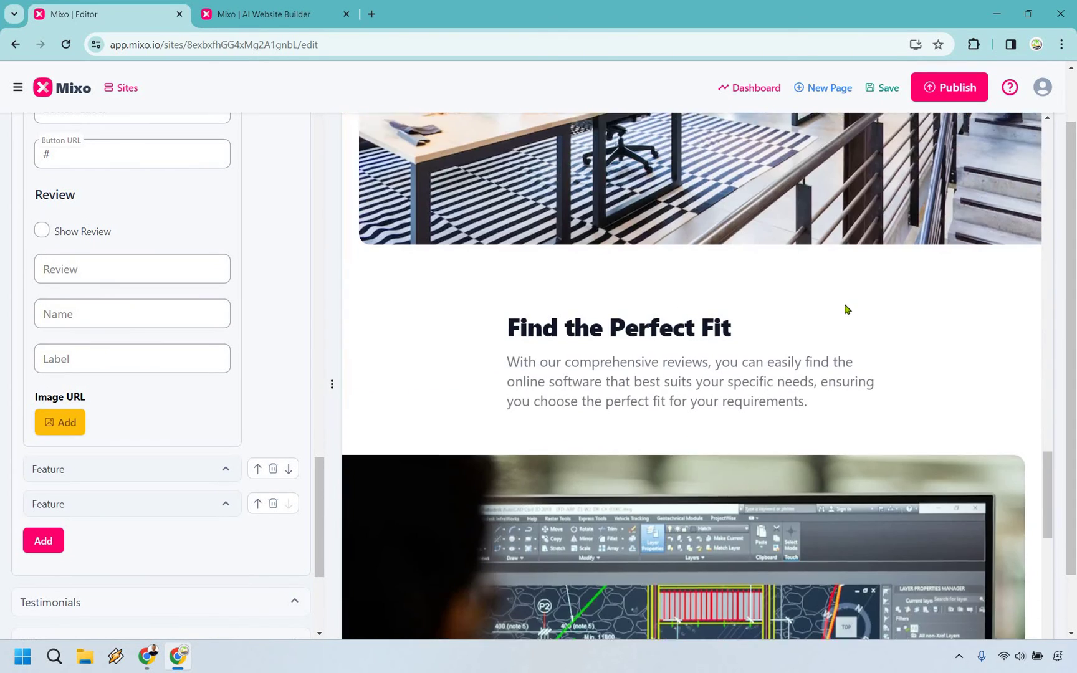
{"action": "scroll", "coordinate": [846, 309], "scroll_direction": "down", "scroll_amount": 10}
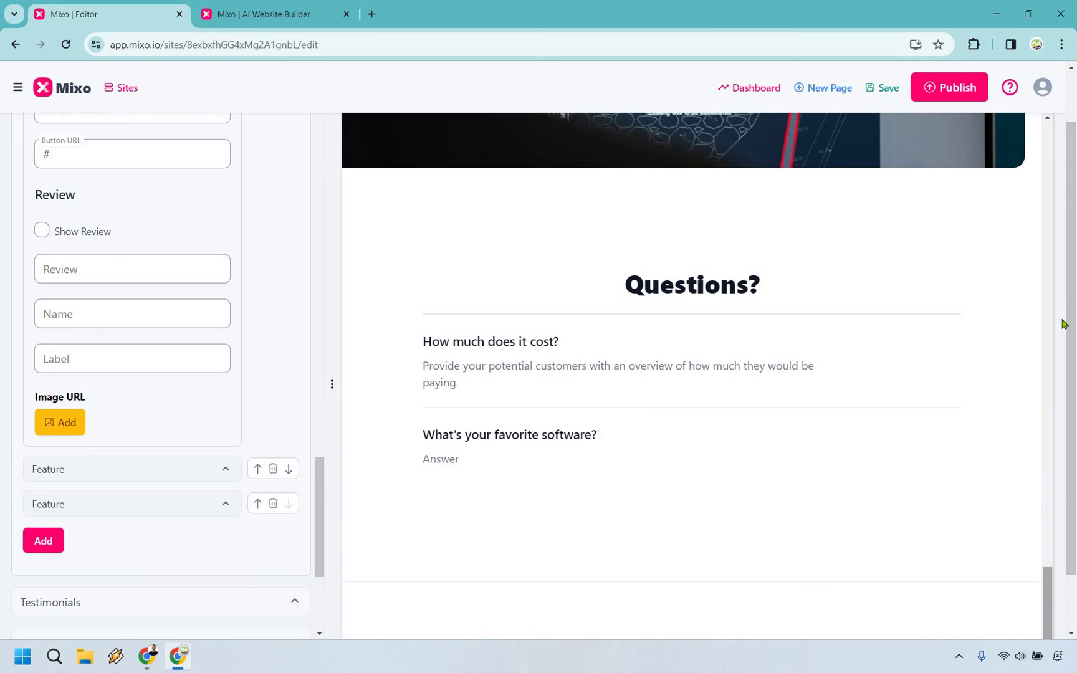
{"action": "scroll", "coordinate": [974, 223], "scroll_direction": "up", "scroll_amount": 20}
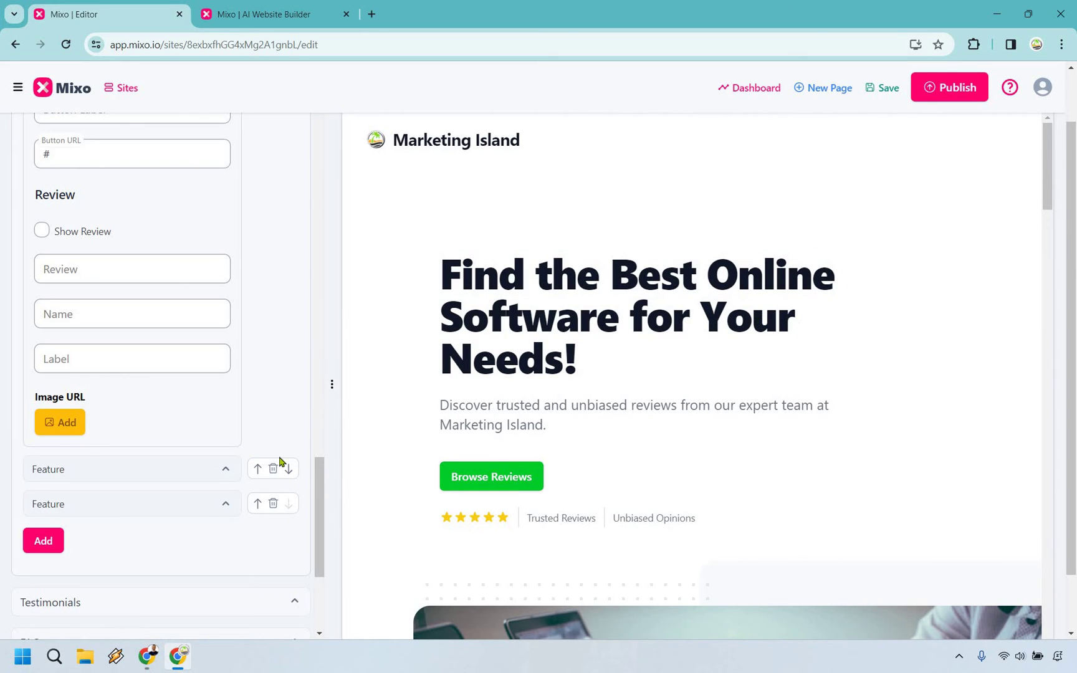
Step: Collapse the Hero and Features settings, then expand and collapse Hero again
{"action": "scroll", "coordinate": [263, 499], "scroll_direction": "down", "scroll_amount": 1}
{"action": "scroll", "coordinate": [314, 547], "scroll_direction": "down", "scroll_amount": 5}
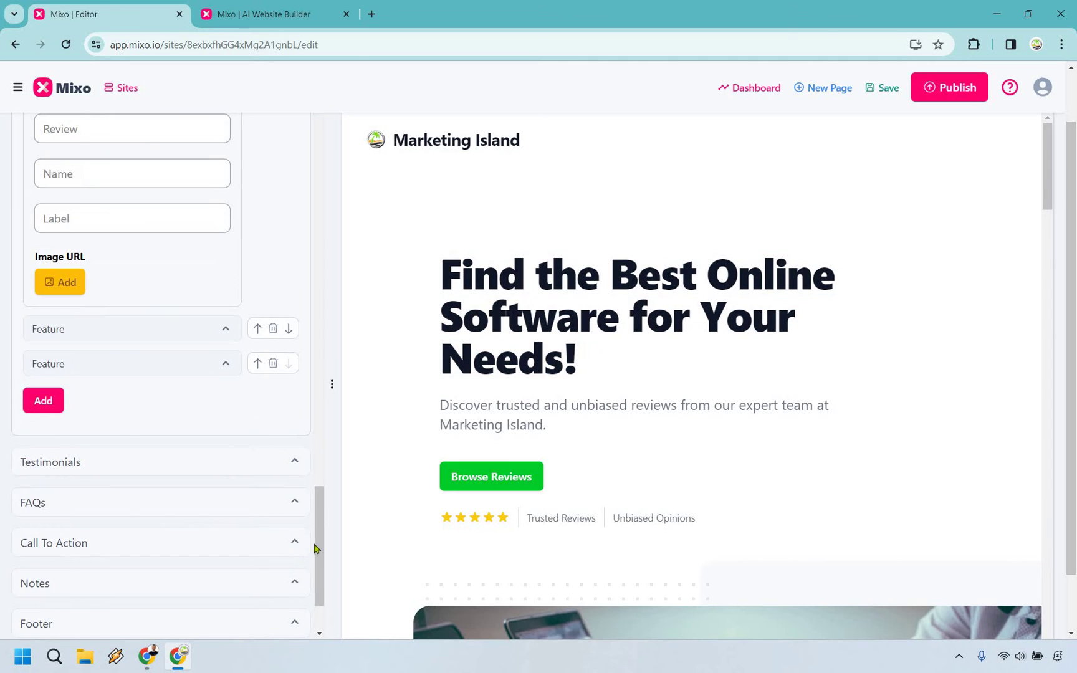
{"action": "scroll", "coordinate": [337, 283], "scroll_direction": "up", "scroll_amount": 20}
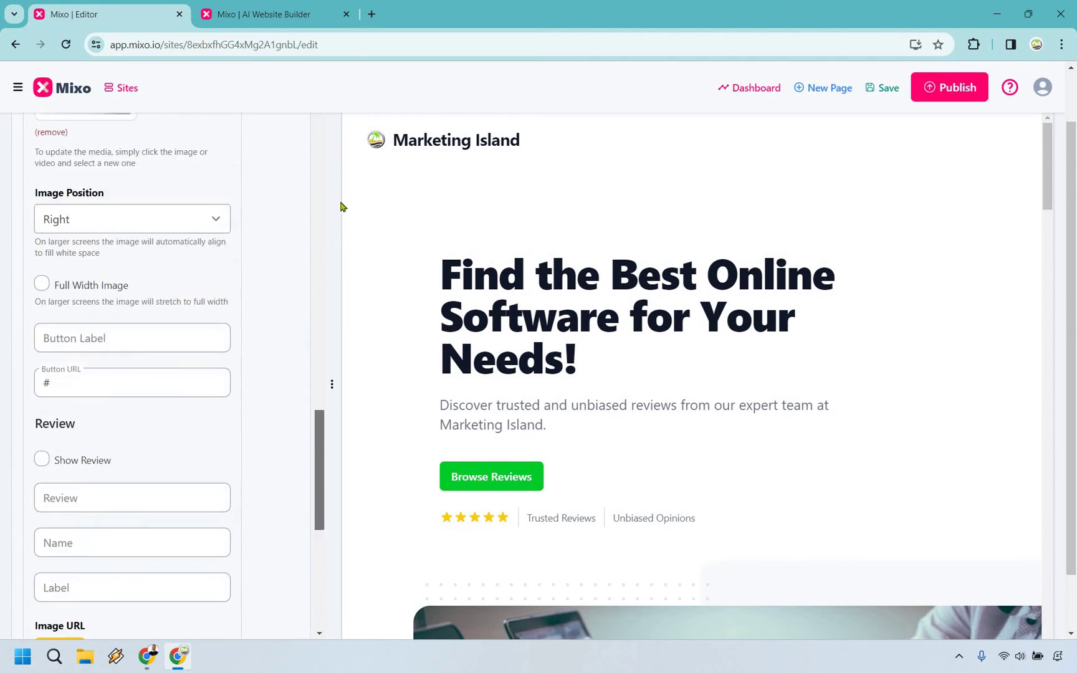
{"action": "scroll", "coordinate": [291, 132], "scroll_direction": "up", "scroll_amount": 5}
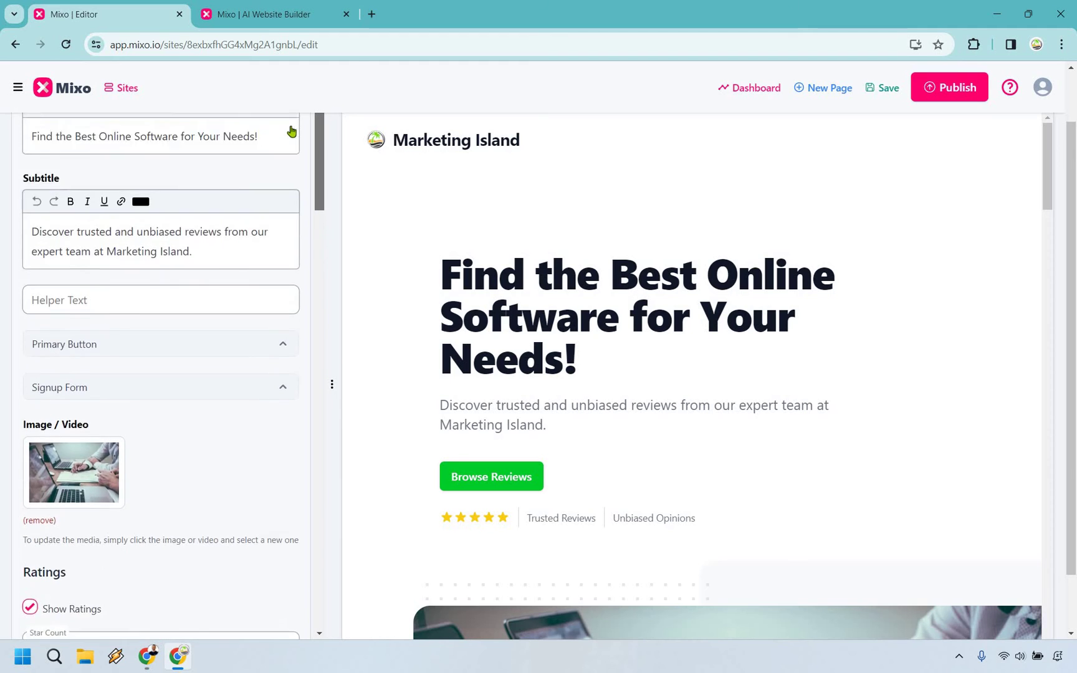
{"action": "left_click", "coordinate": [296, 167]}
{"action": "left_click", "coordinate": [295, 167]}
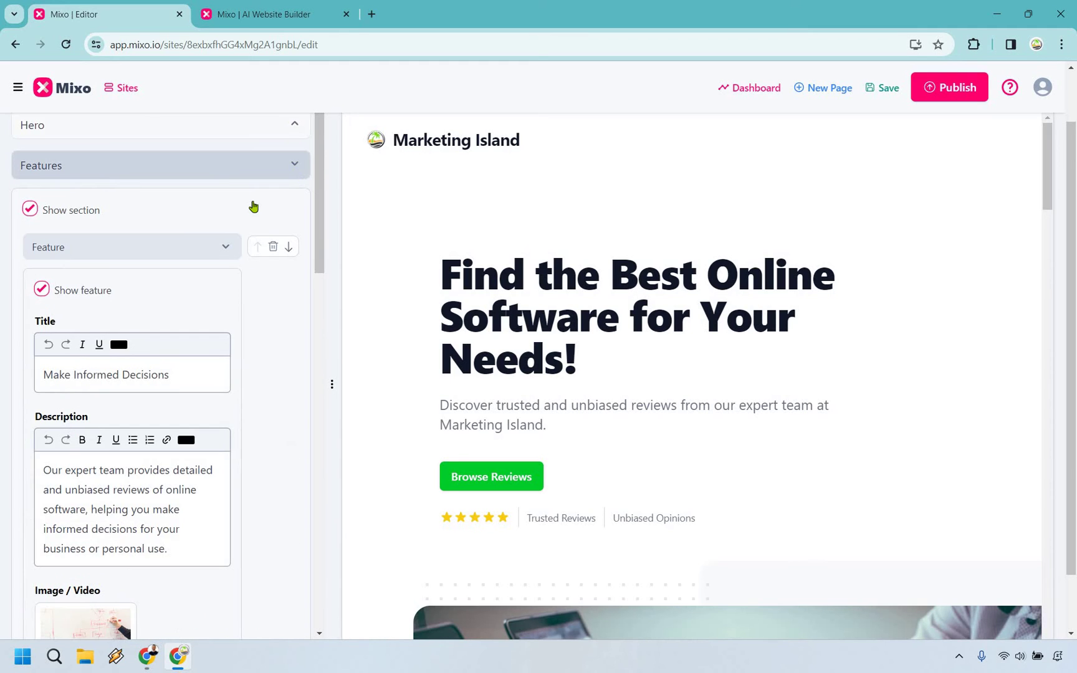
{"action": "scroll", "coordinate": [195, 181], "scroll_direction": "up", "scroll_amount": 2}
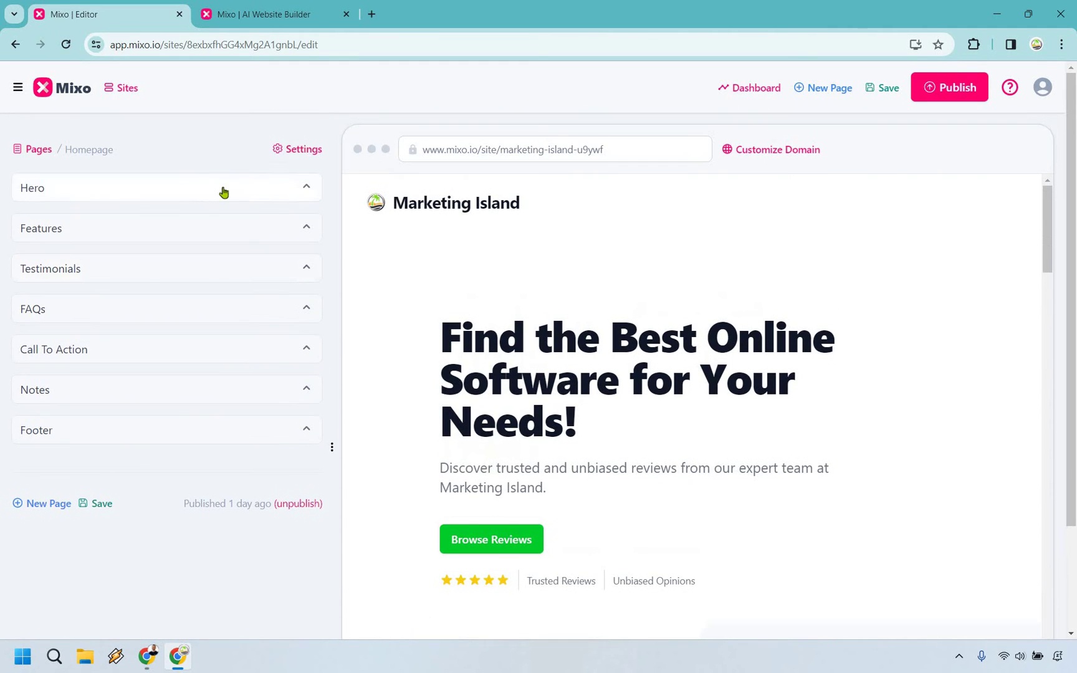
{"action": "left_click", "coordinate": [306, 187]}
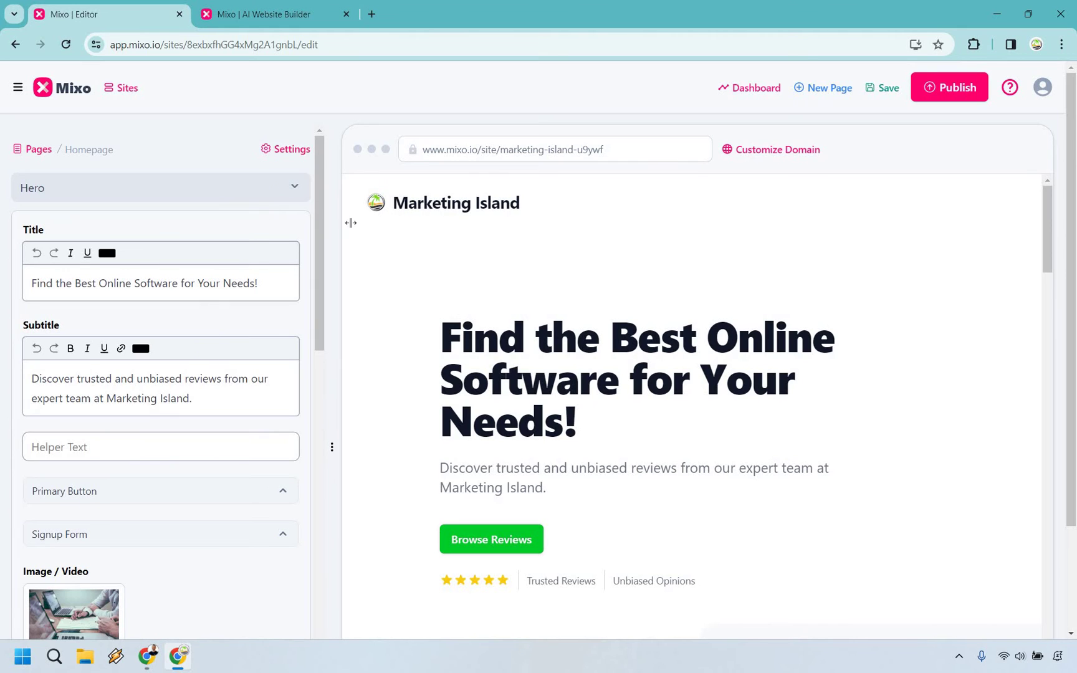
{"action": "left_click", "coordinate": [217, 189]}
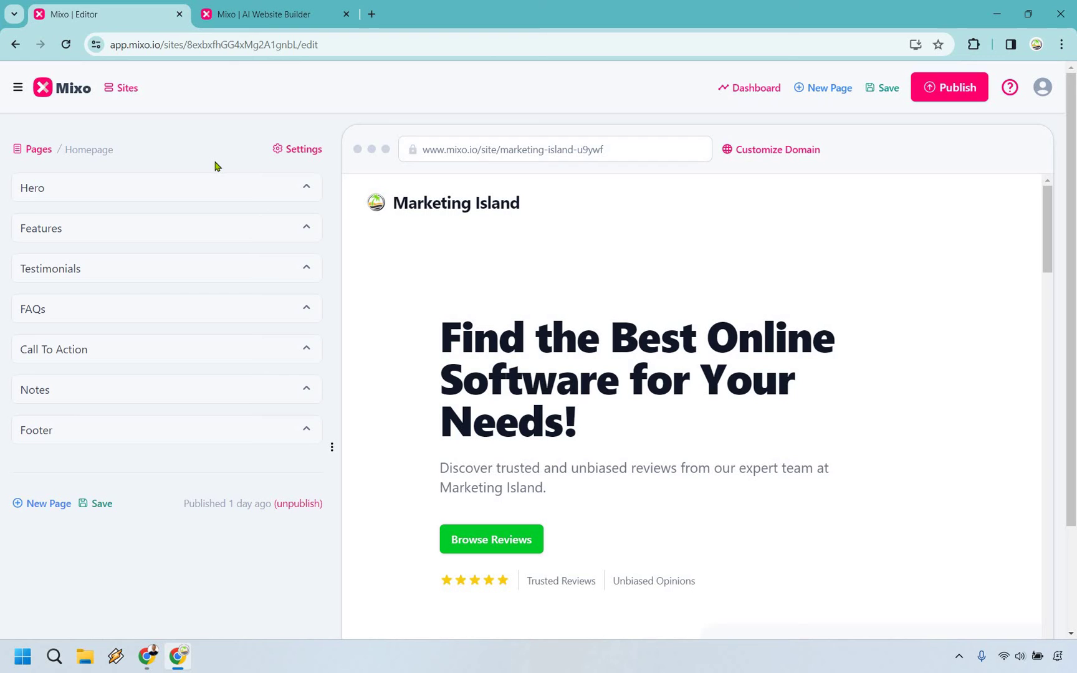
Step: In the Mixo | AI Website Builder tab, compare annual pricing, then return to monthly ($9/$19/$39)
{"action": "left_click", "coordinate": [261, 6]}
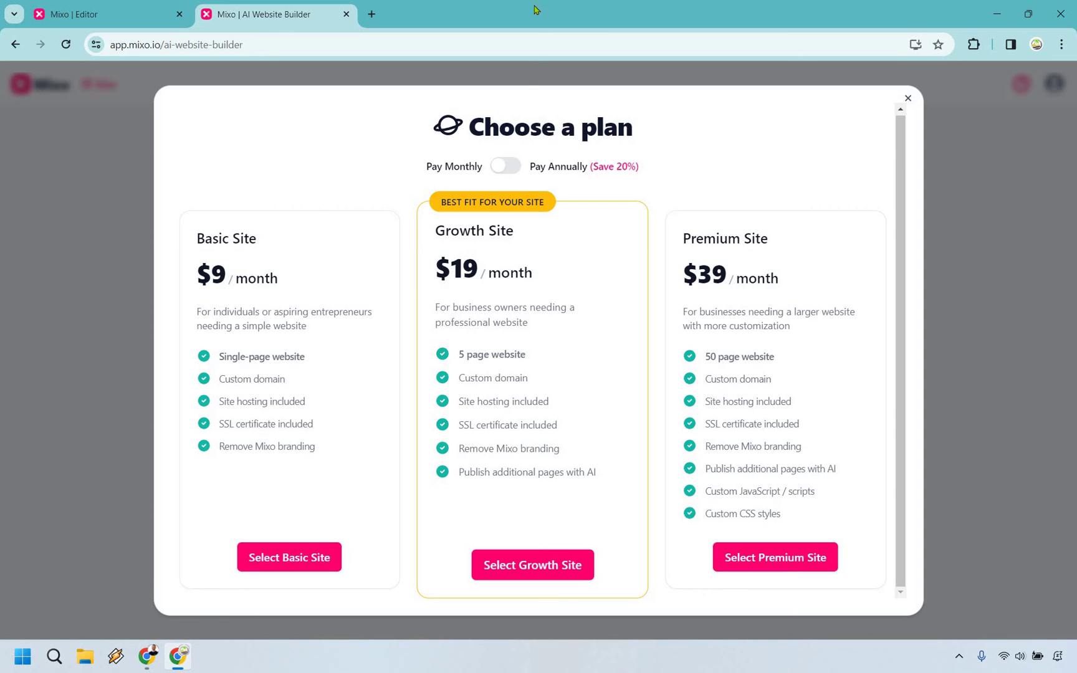
{"action": "left_click", "coordinate": [506, 166]}
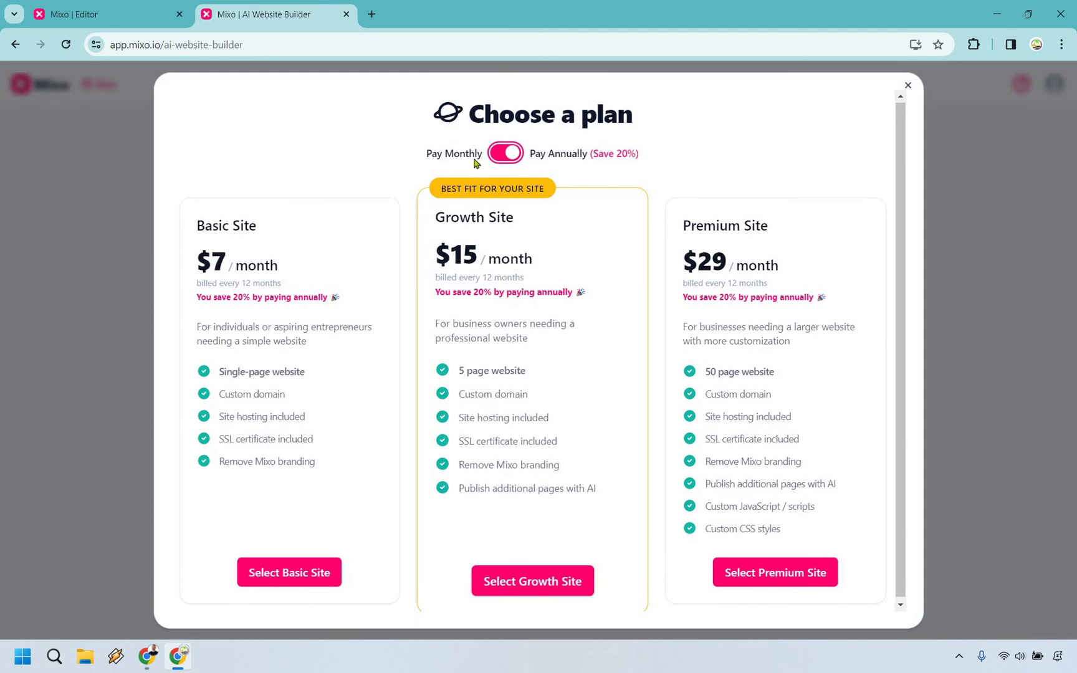
{"action": "key", "text": "space"}
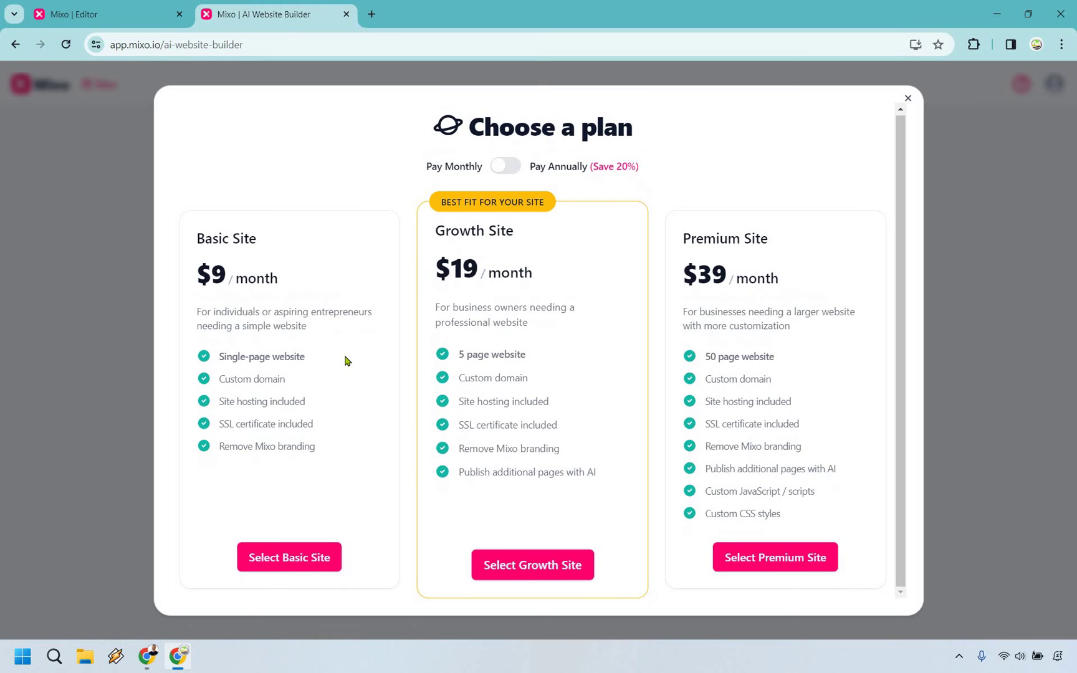